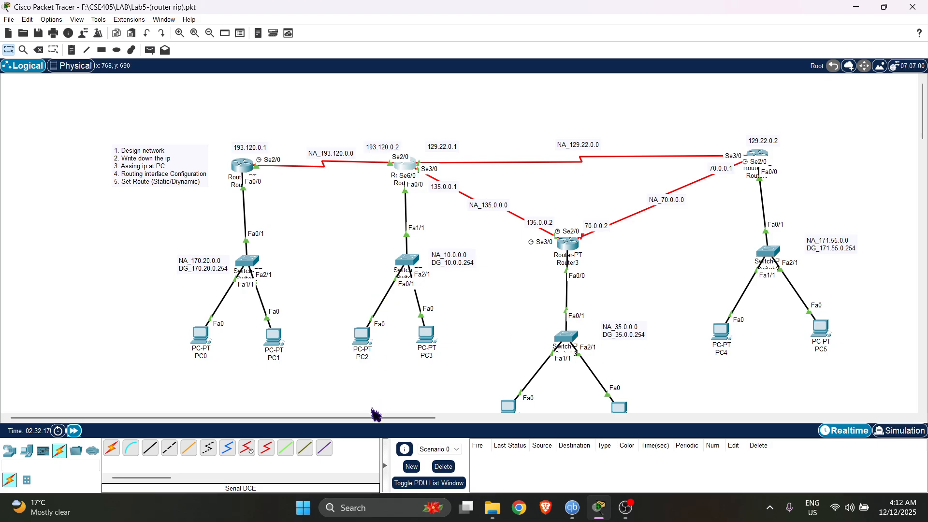
Examine the four-router topology, including its network addresses, default gateways, serial links and the written task list
left_click_drag(321, 418, 346, 420)
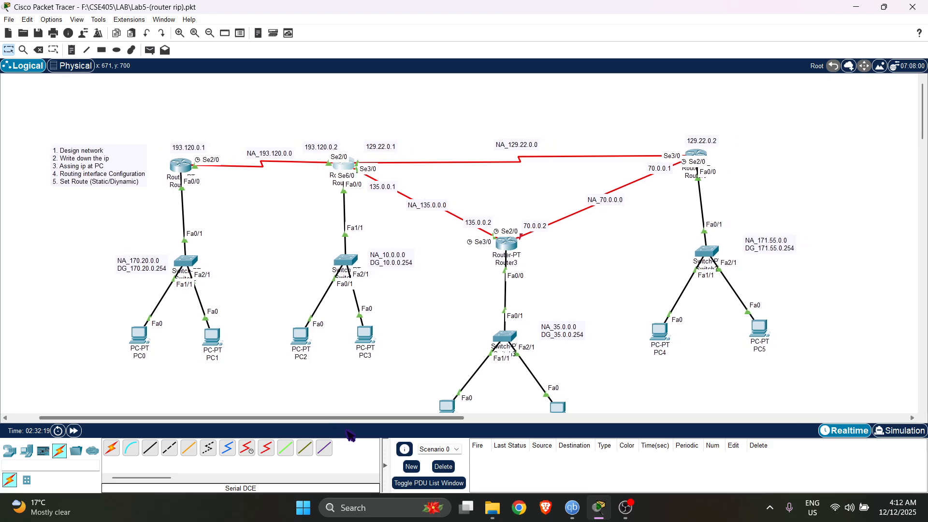
left_click_drag(152, 114, 818, 425)
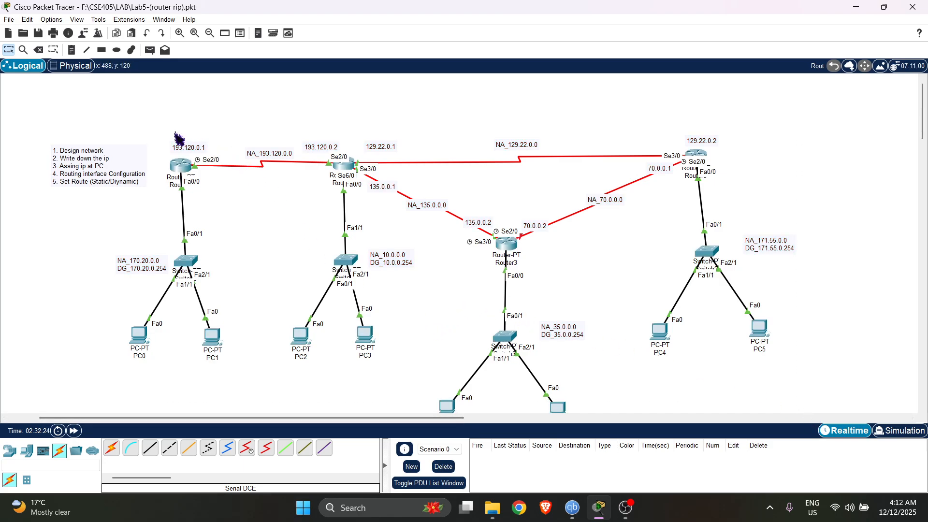
left_click_drag(179, 139, 819, 420)
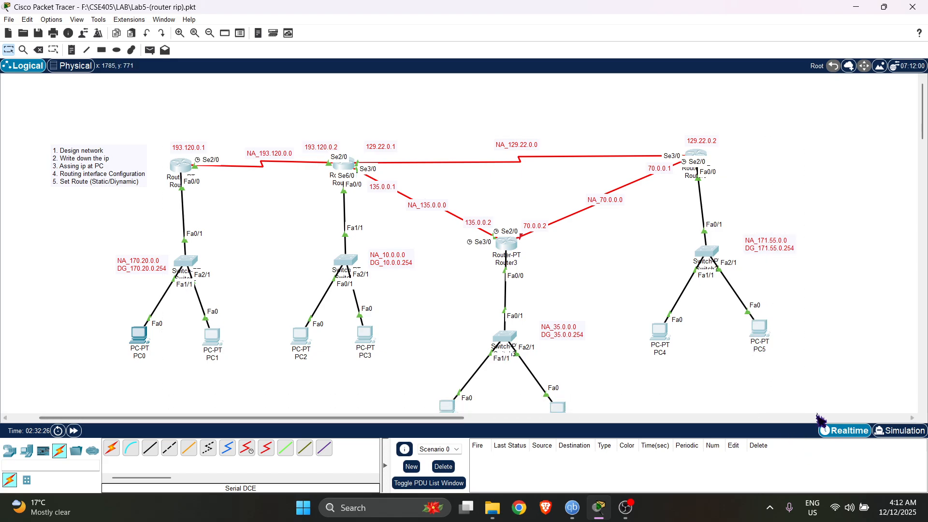
left_click(820, 420)
left_click_drag(648, 416, 168, 416)
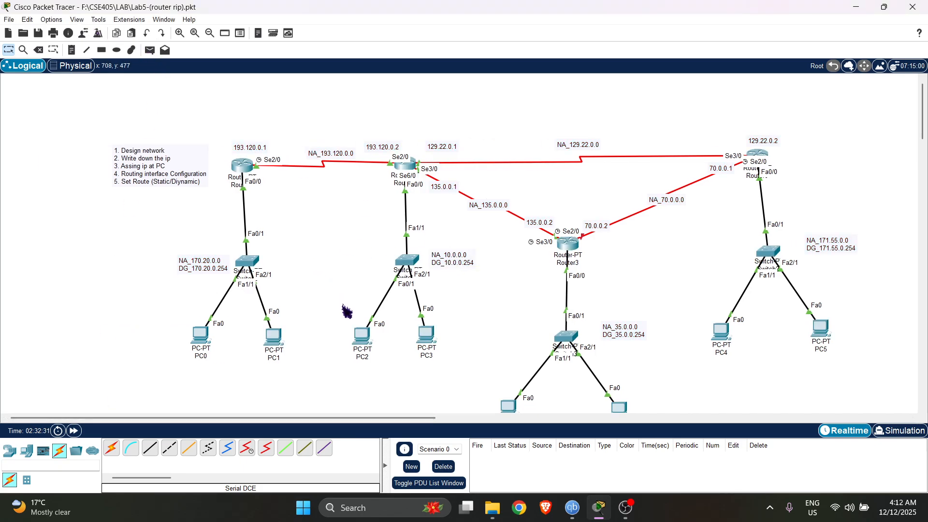
left_click_drag(328, 421, 365, 436)
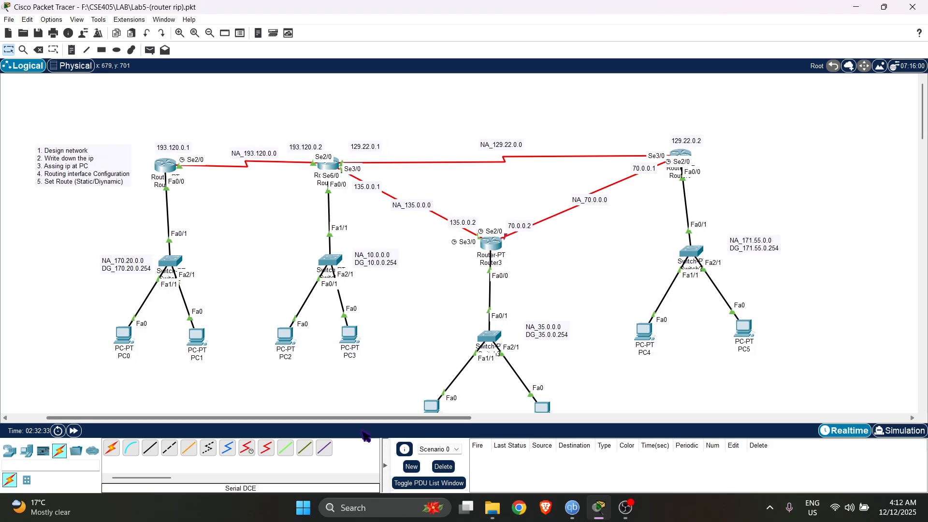
left_click_drag(360, 188, 631, 346)
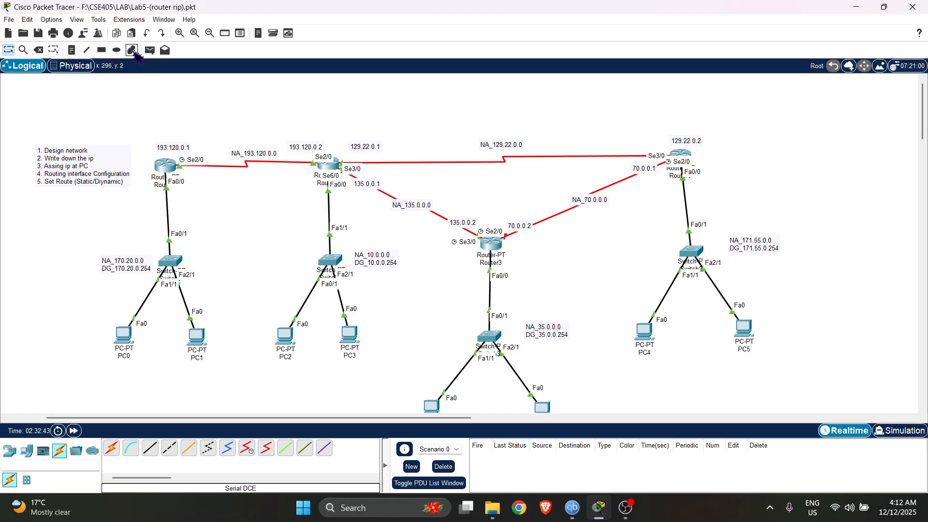
left_click(180, 33)
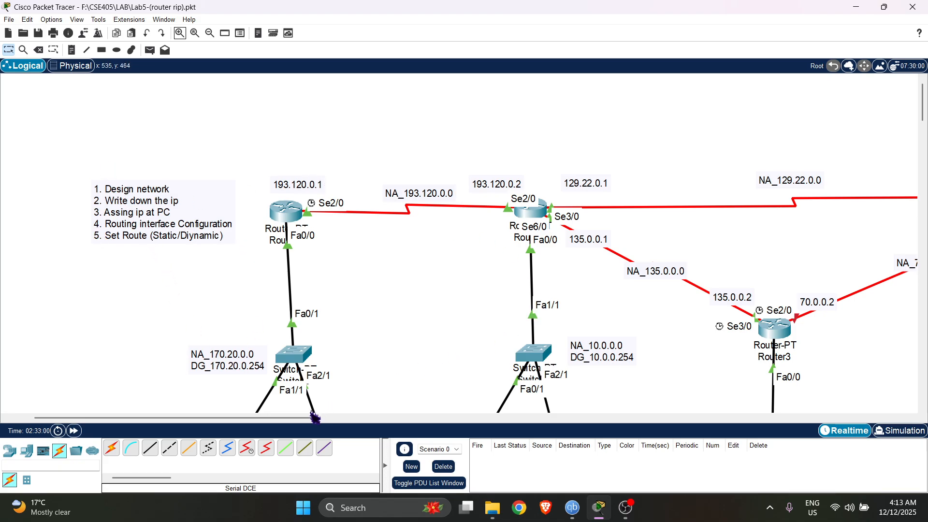
left_click_drag(312, 418, 294, 431)
scroll(361, 320, "down", 1)
scroll(359, 322, "down", 2)
scroll(356, 327, "up", 1)
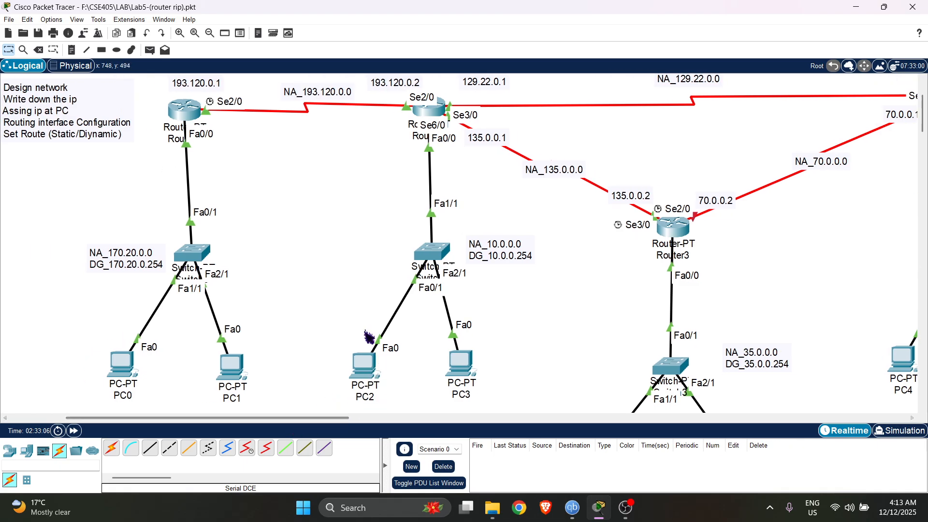
scroll(368, 336, "down", 3)
scroll(429, 355, "up", 4)
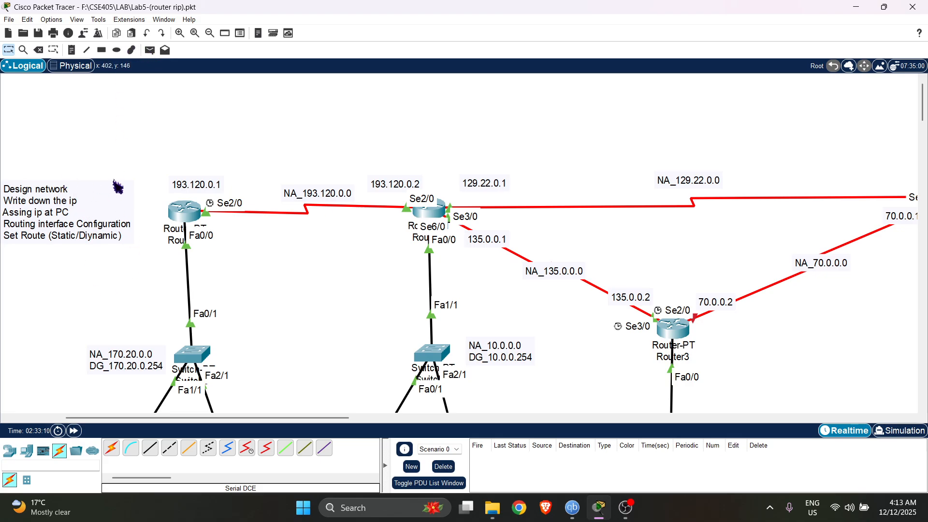
Move the five-item task list note up and away from the router with address 193.120.0.1
left_click_drag(10, 240, 26, 222)
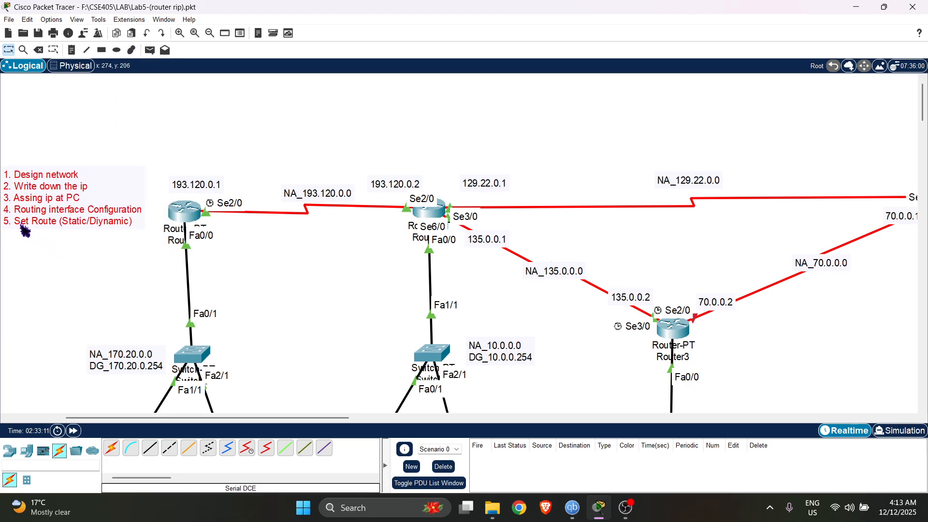
left_click(27, 222)
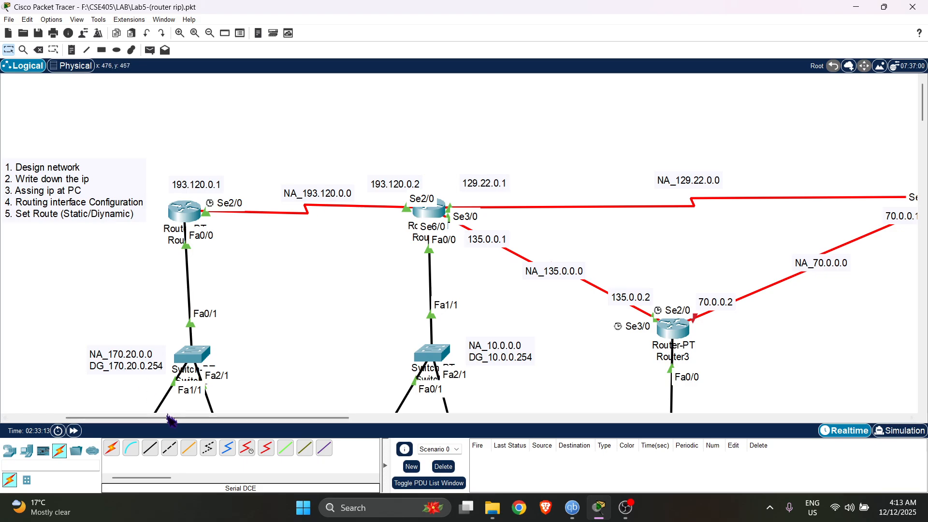
left_click_drag(169, 418, 135, 417)
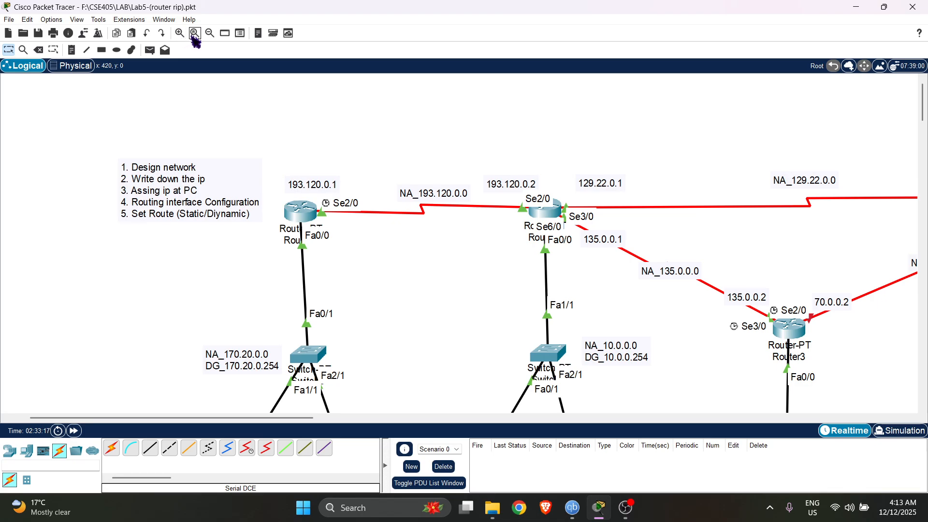
left_click_drag(197, 218, 181, 216)
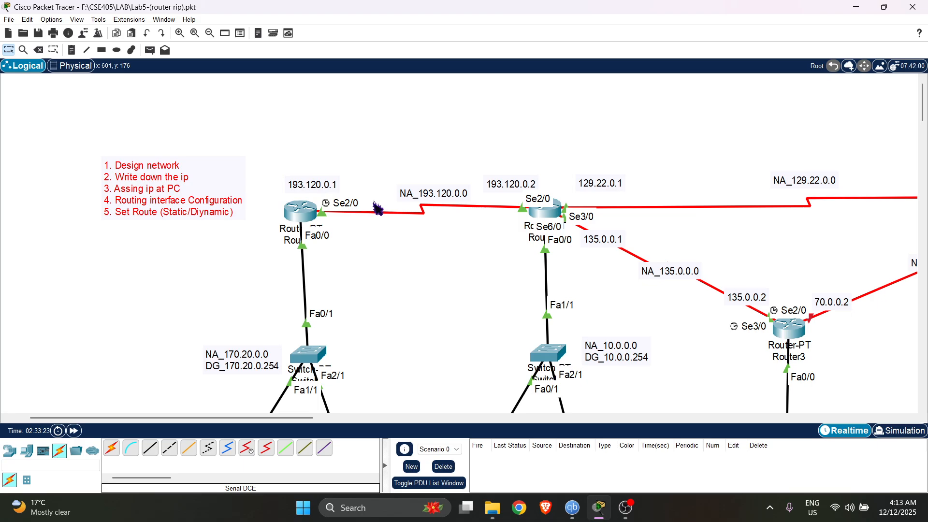
left_click(196, 286)
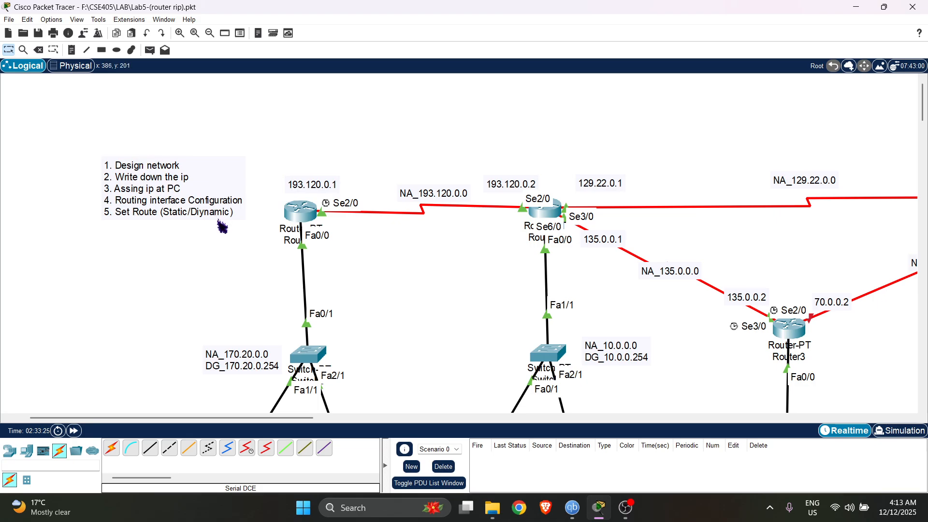
Open the command line of Router1 (193.120.0.1) and enter global configuration mode with "en" and "config t"
left_click(194, 33)
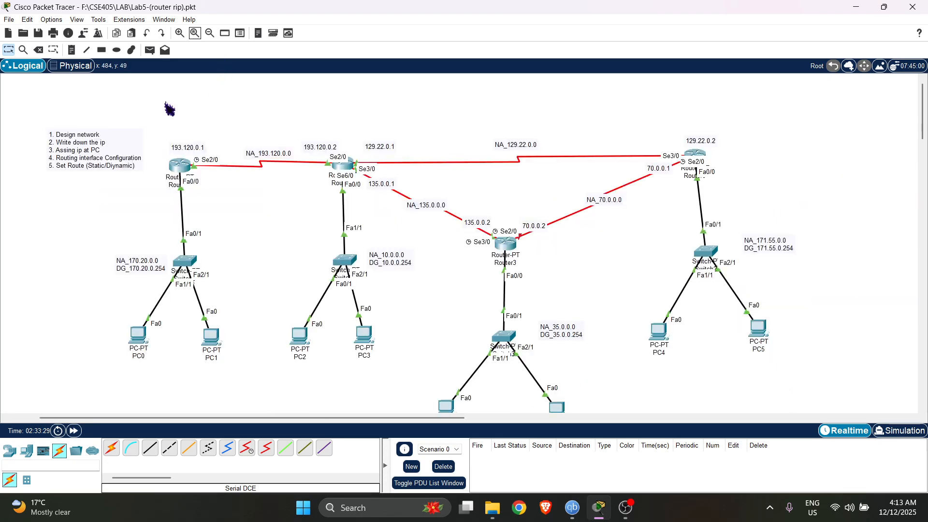
left_click(179, 165)
left_click_drag(555, 81, 606, 88)
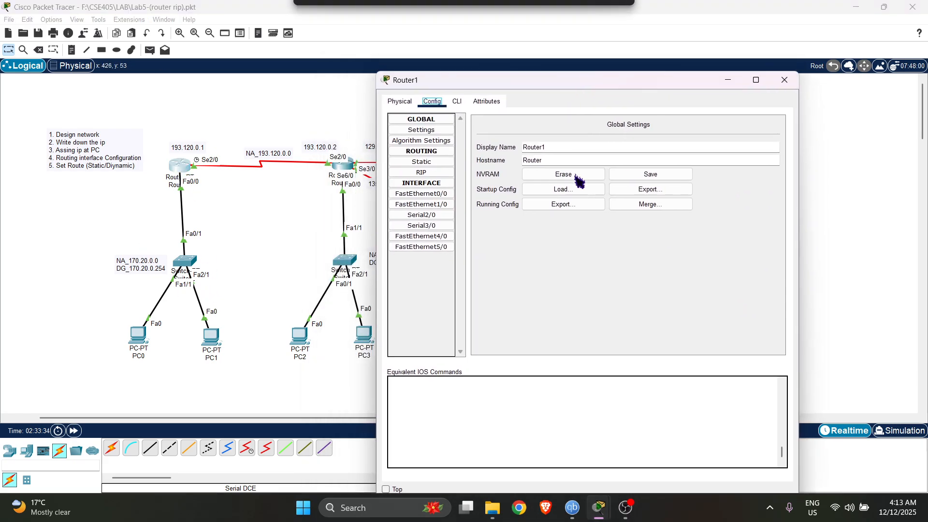
left_click(456, 101)
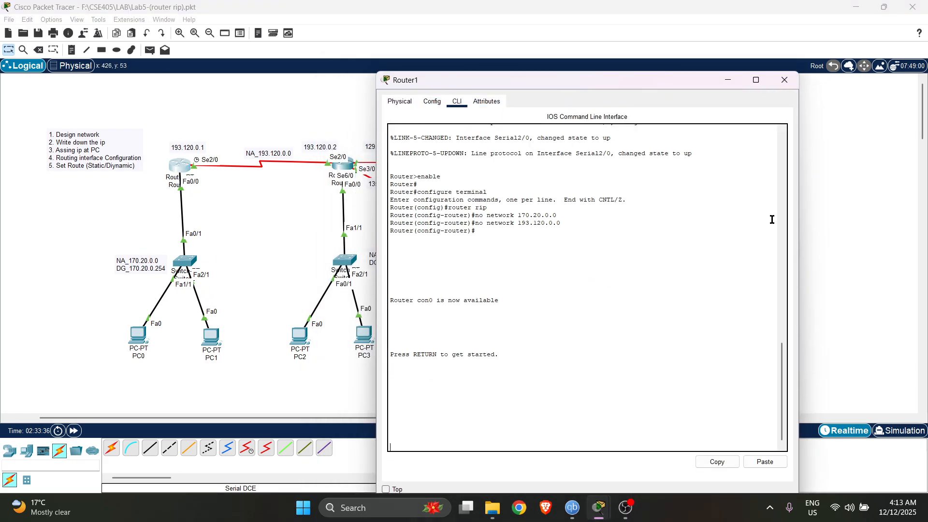
key("Return")
key("Return")
key("Return")
key("Return")
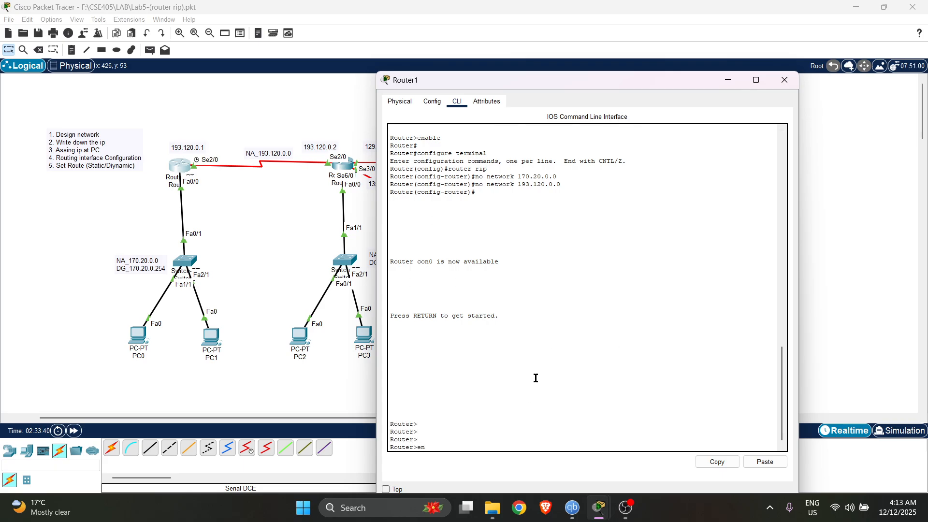
type("en")
key("Return")
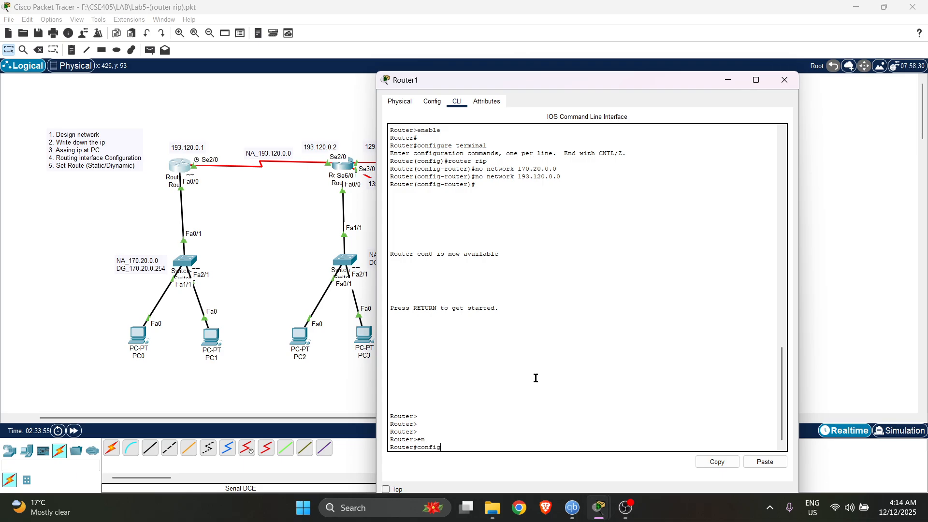
type("config t")
key("Return")
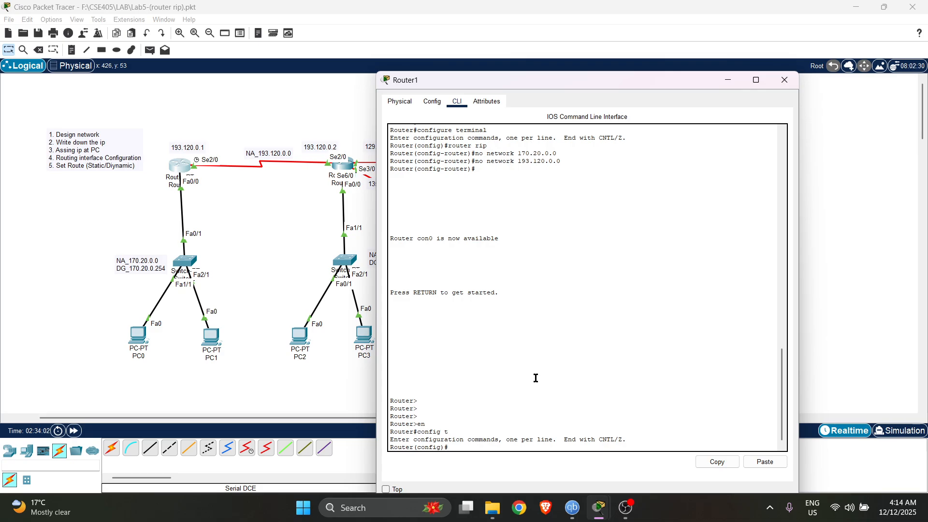
Start OSPF process 1 on Router1 with "router ospf 1"
type("router ospf")
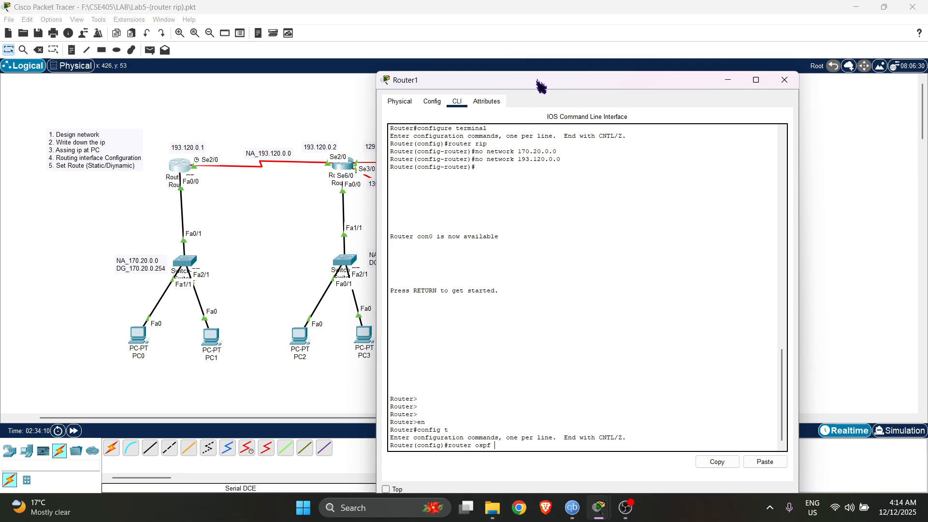
left_click_drag(540, 83, 469, 61)
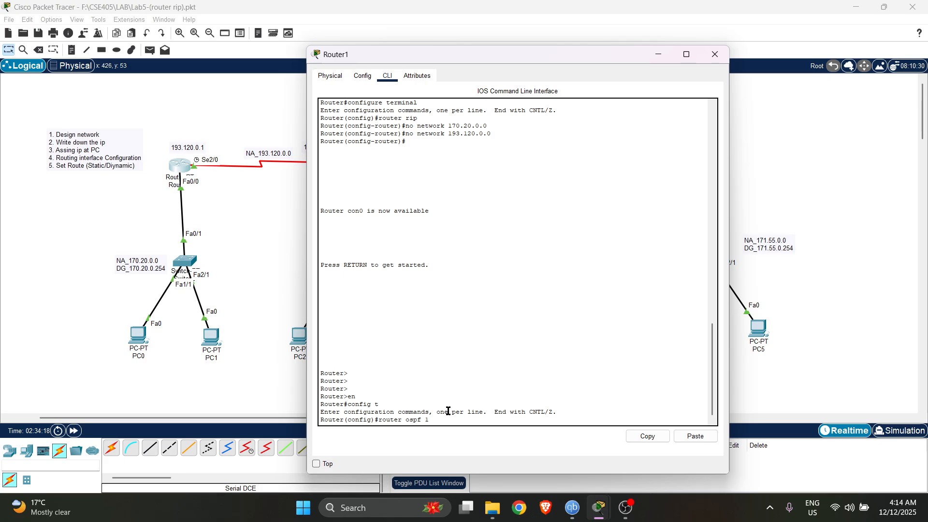
key("Return")
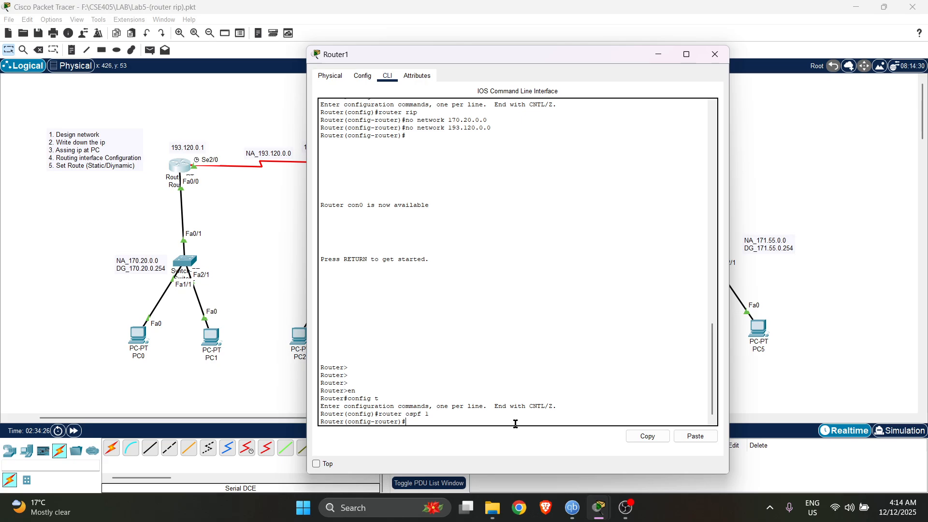
Try to add the LAN to OSPF with "network id 170.20.0.0 0.0.255.255 area 0"
type("work id")
left_click_drag(506, 58, 583, 230)
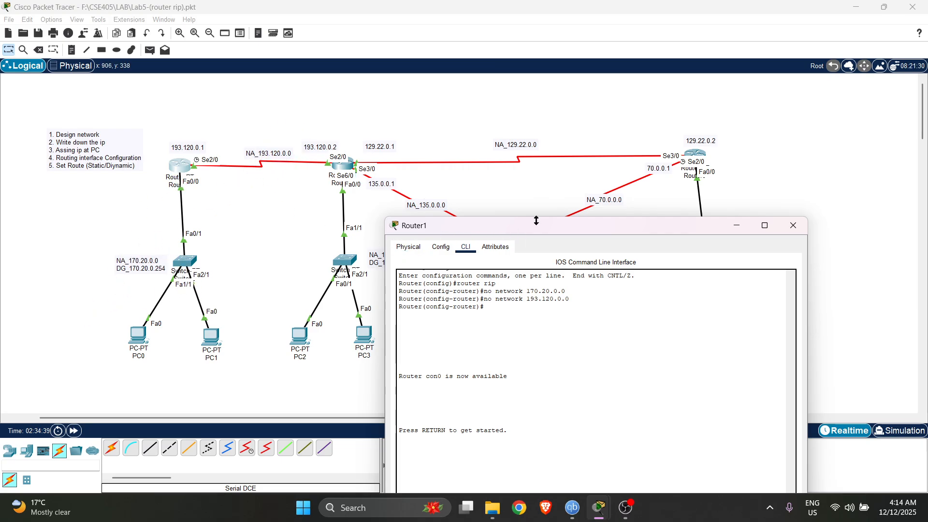
left_click_drag(538, 232, 511, 51)
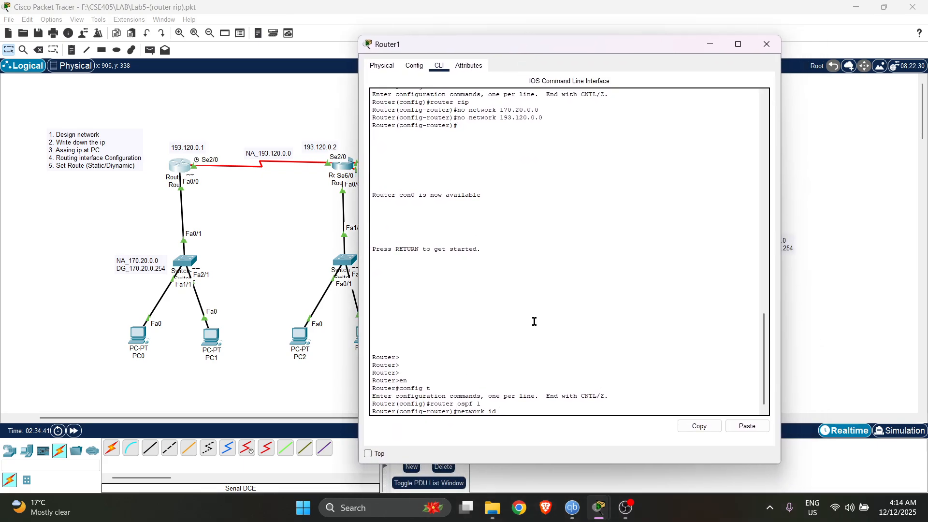
type("170")
key("BackSpace")
key("BackSpace")
type("0.0.0 0")
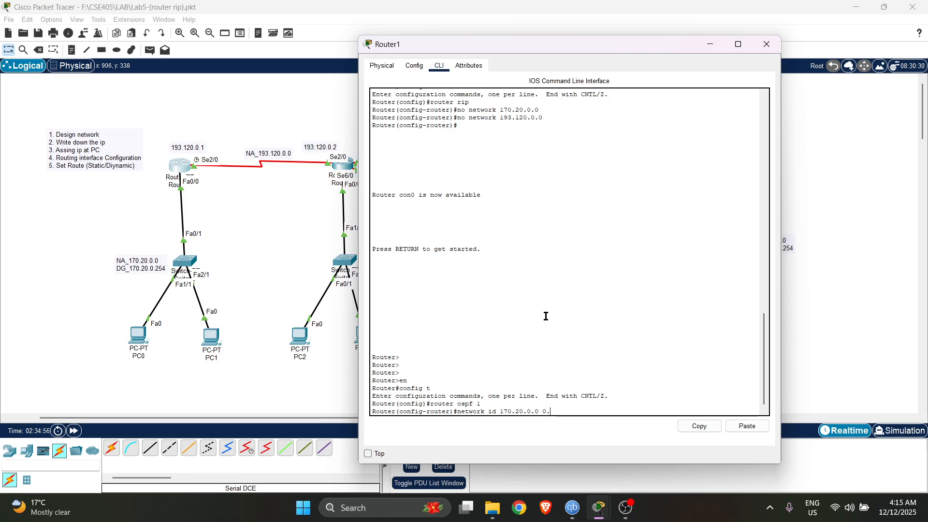
type(".0.255.255 ar")
type("ea 0")
key("Return")
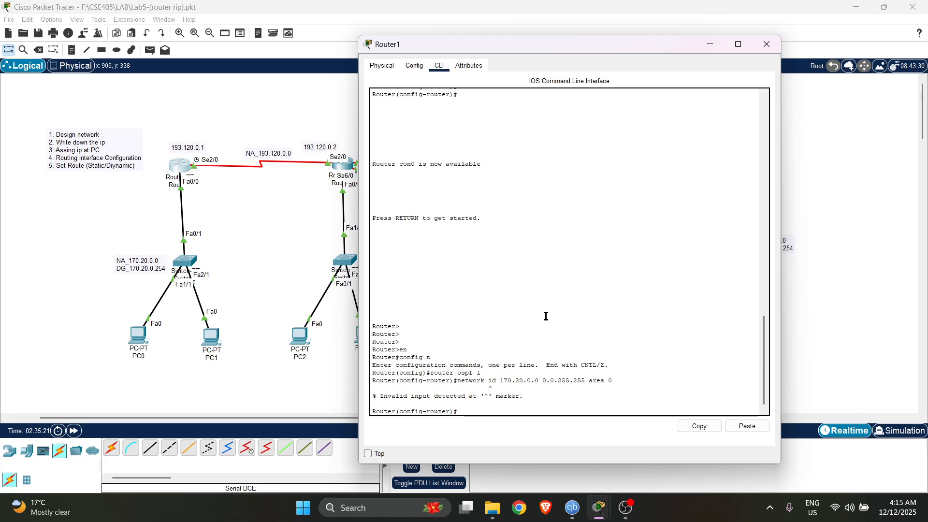
Reissue the network command without "id", as "network 170.20.0.0 0.0.255.255 area 0"
key("Up")
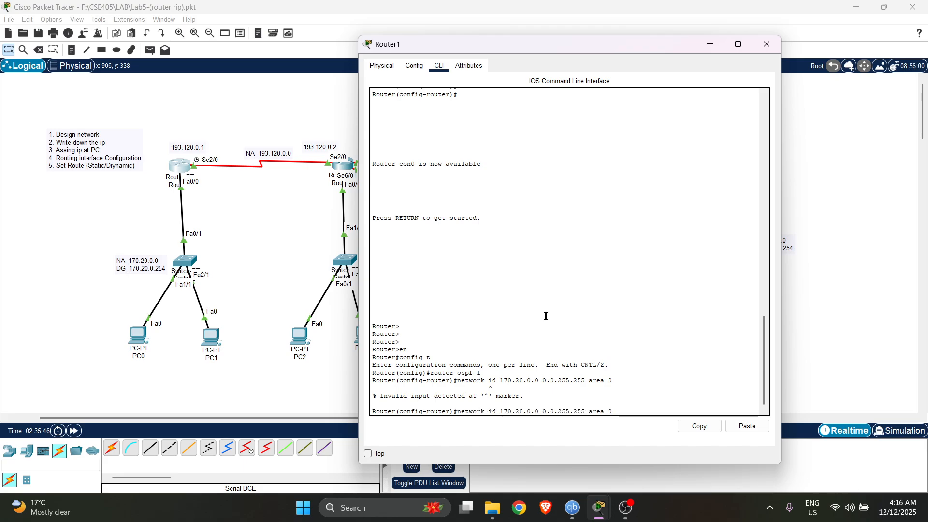
key("Left")
key("Left")
key("Left")
key("Left")
key("Left")
key("Left")
key("Left")
key("Left")
key("Left")
key("Left")
key("Left")
key("Left")
key("Left")
key("BackSpace")
key("BackSpace")
key("BackSpace")
key("Return")
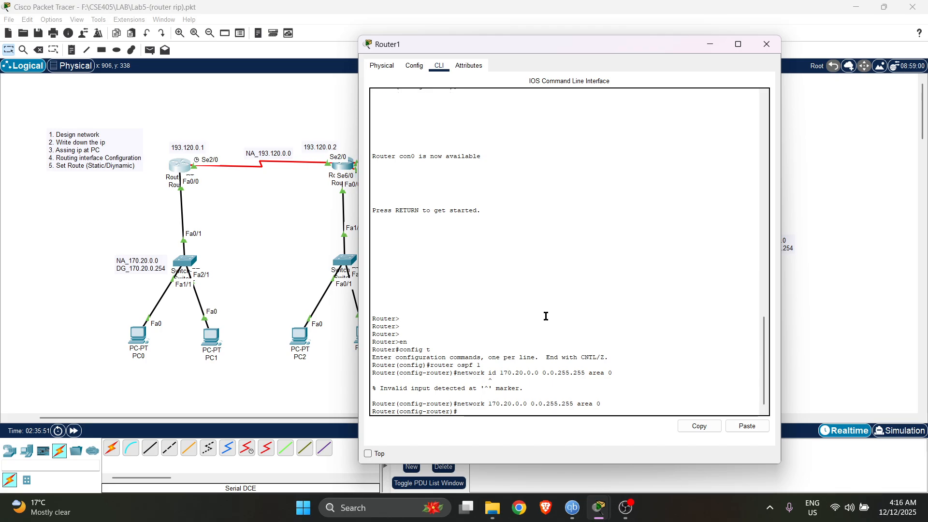
Add the serial link to OSPF with "network 193.120.0.0 0.0.0.255 area 0" and exit router configuration mode
key("Up")
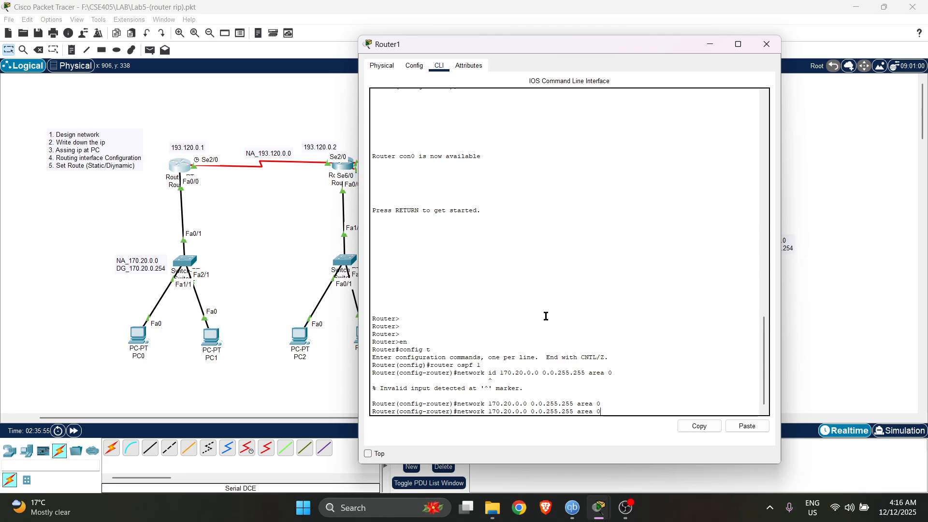
key("BackSpace")
key("BackSpace")
key("BackSpace")
key("BackSpace")
key("BackSpace")
key("BackSpace")
key("BackSpace")
key("BackSpace")
key("BackSpace")
key("BackSpace")
key("BackSpace")
key("BackSpace")
key("BackSpace")
key("BackSpace")
key("BackSpace")
key("BackSpace")
key("BackSpace")
key("BackSpace")
key("BackSpace")
key("BackSpace")
type("93.")
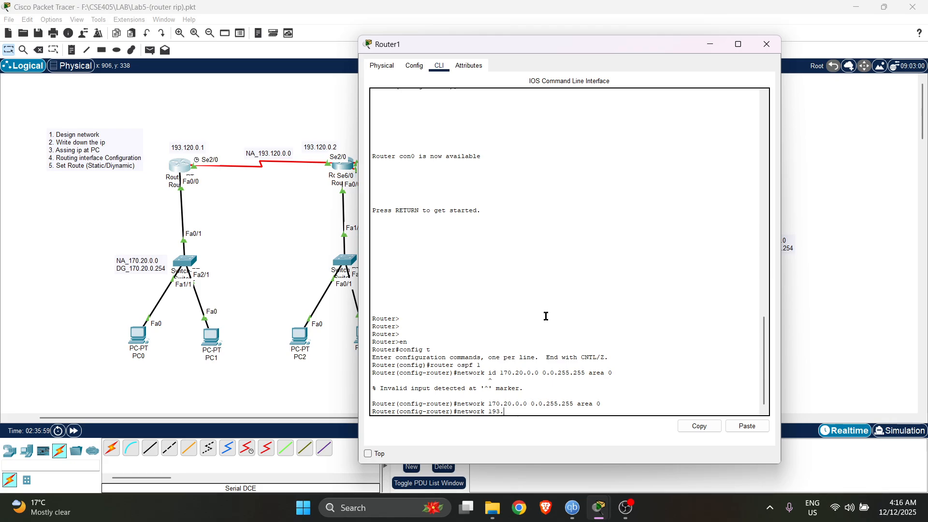
type("120.0.0 0.0.0.")
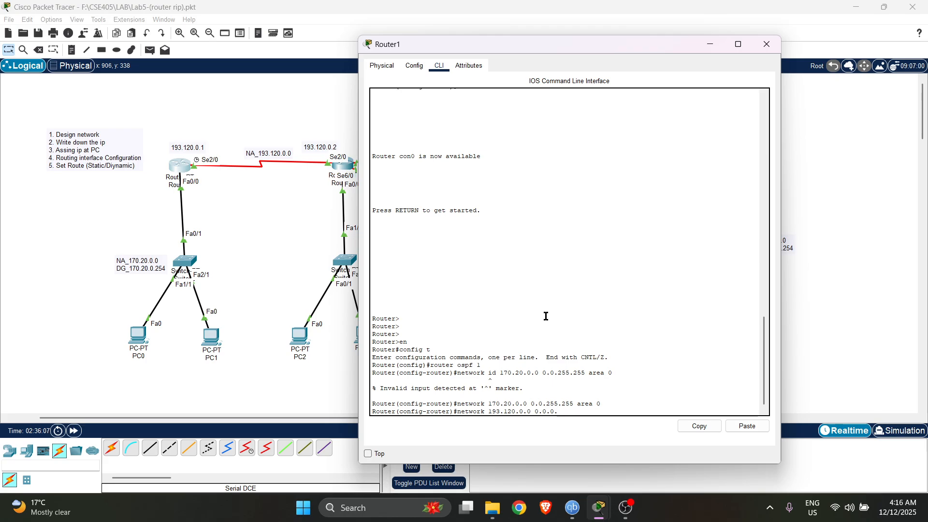
type("255 area 0")
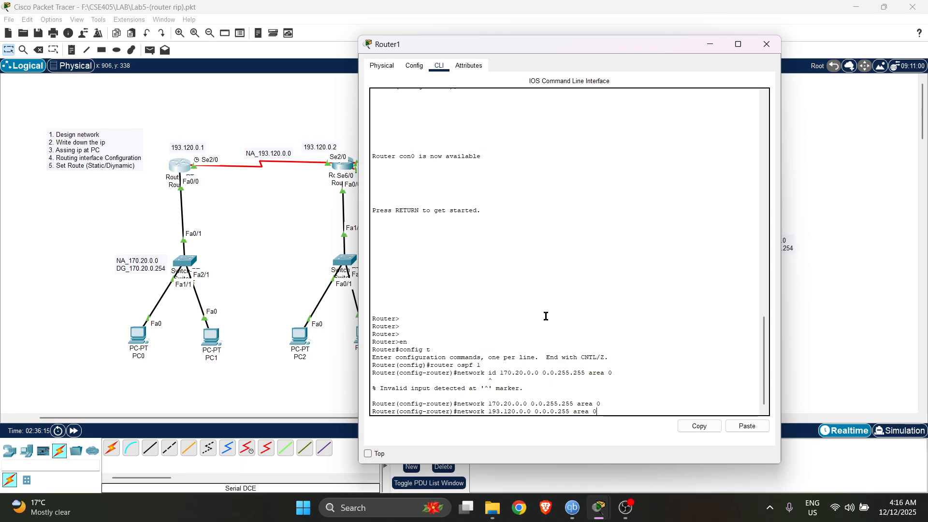
key("Return")
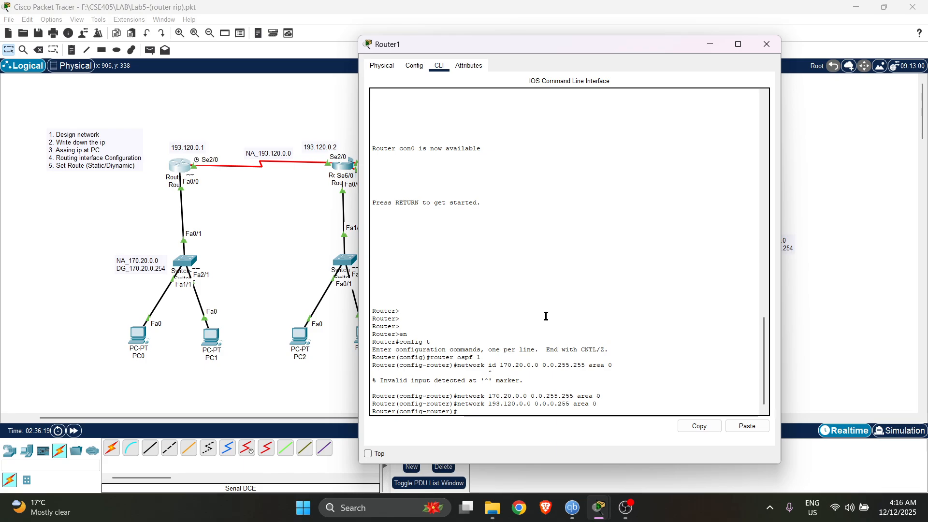
type("exit")
key("Return")
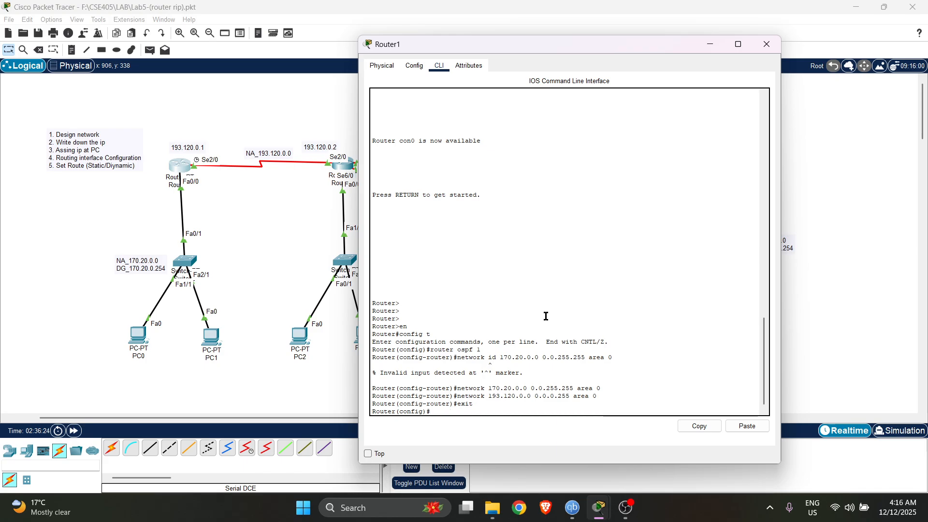
Close Router1's window and open Router2's command-line interface
left_click(766, 44)
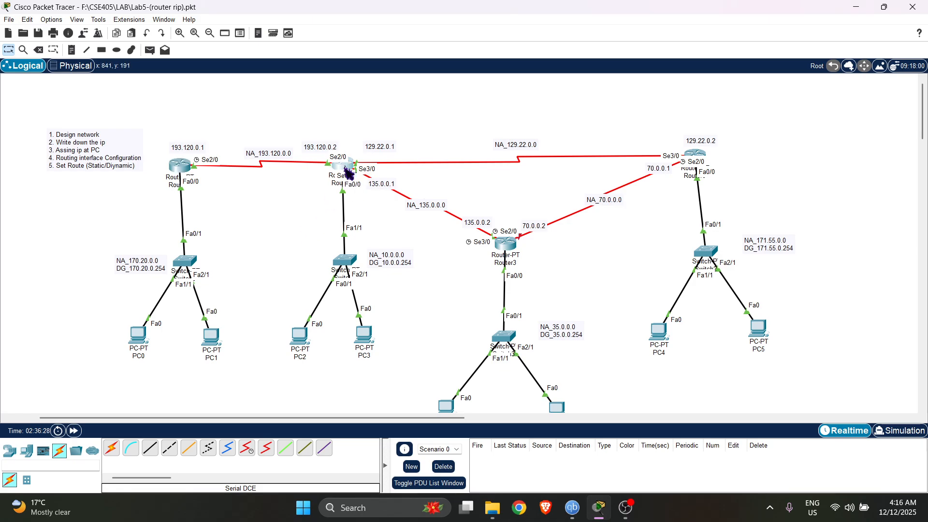
left_click(345, 167)
left_click_drag(495, 73, 604, 267)
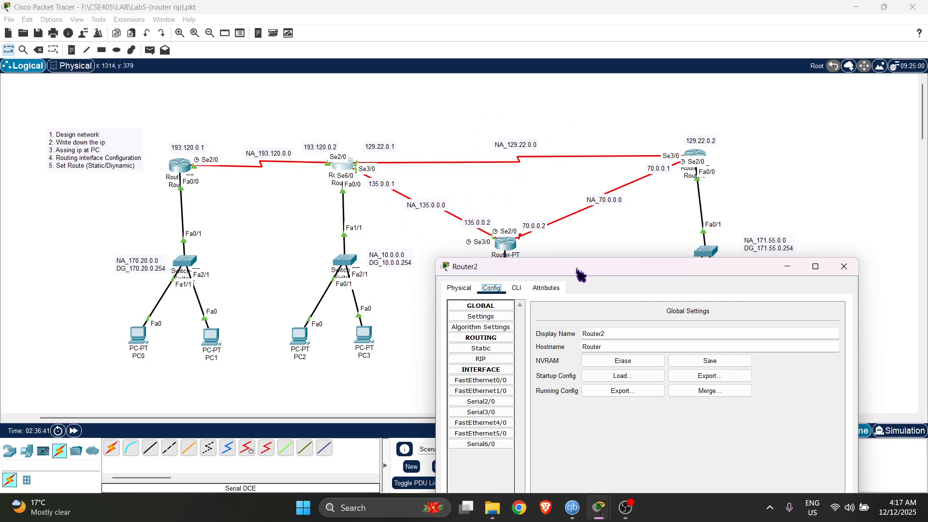
left_click_drag(578, 268, 581, 108)
left_click(519, 127)
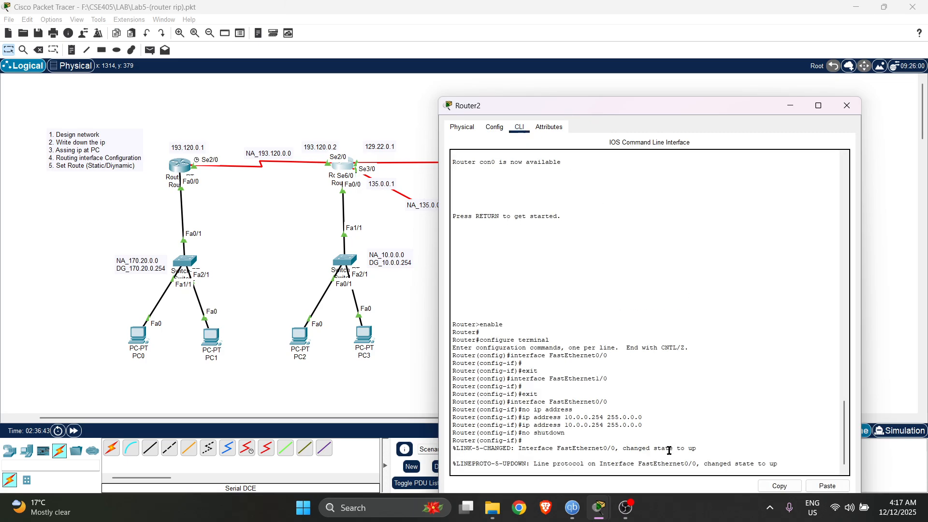
Issue "en" and "config t" on Router2 to get from interface configuration to global configuration mode
key("Return")
key("Return")
key("Return")
type("en")
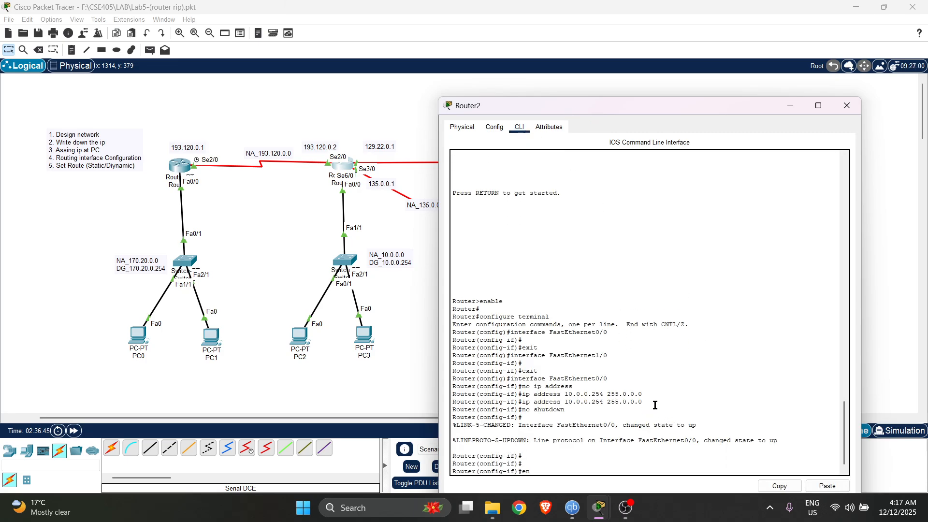
key("Return")
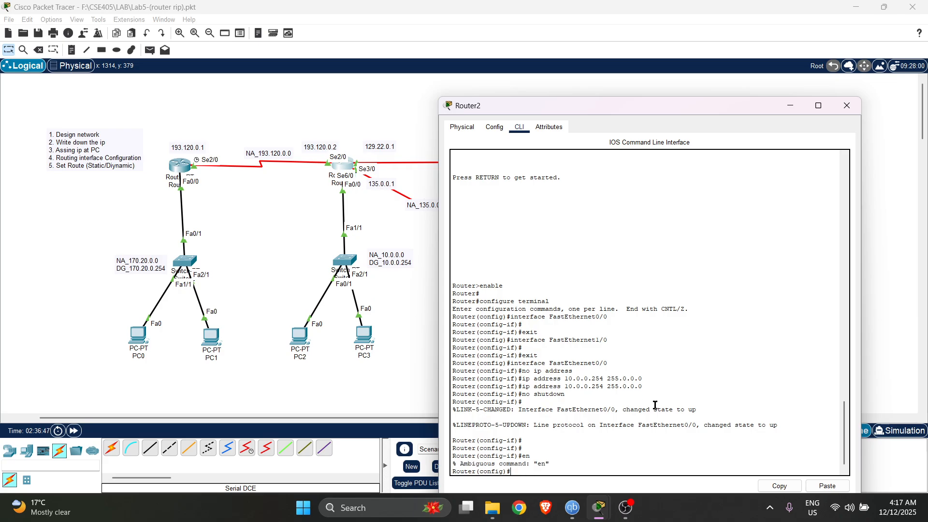
type("config t")
key("Return")
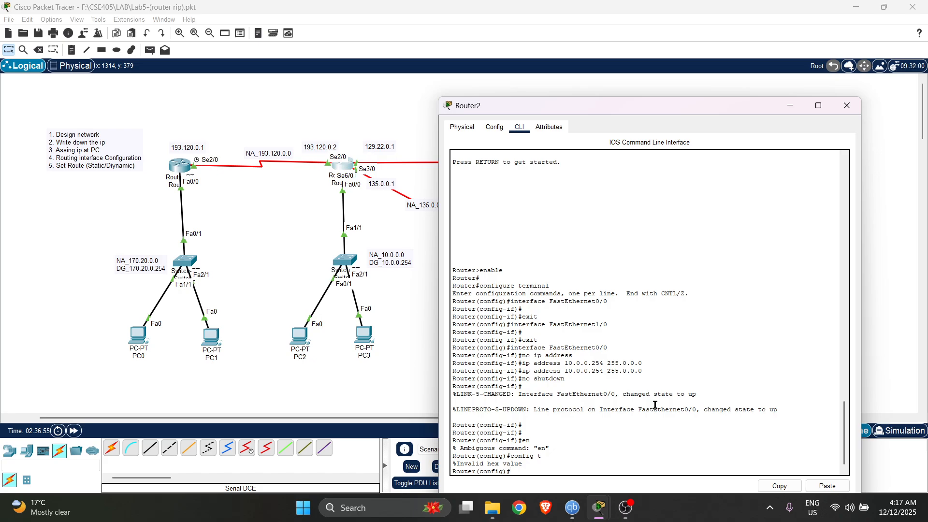
key("Return")
key("Return")
key("Return")
key("Return")
key("Return")
key("Return")
key("Return")
key("Return")
key("Return")
key("Return")
key("Return")
key("Return")
key("Return")
key("Return")
key("Return")
key("Return")
key("Return")
key("Return")
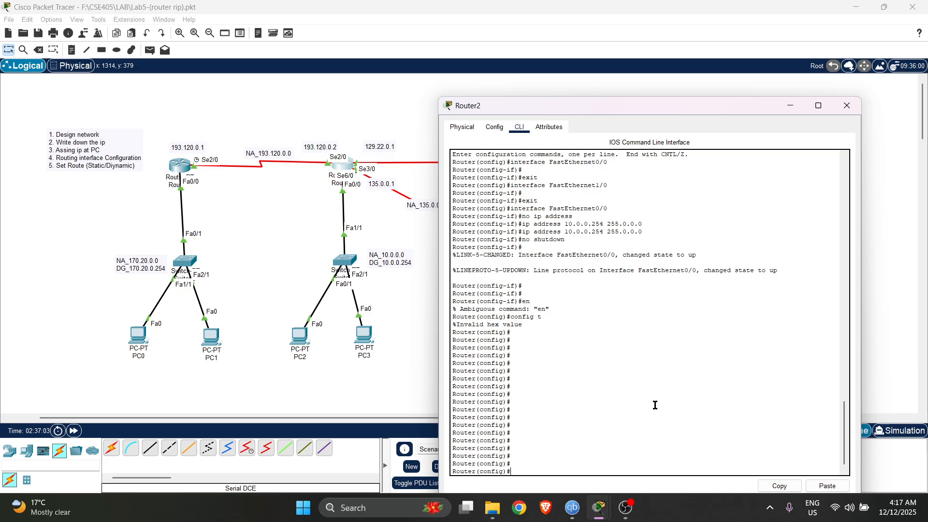
Start OSPF process 1 on Router2 and add its LAN with "network 10.0.0.0 0.255.255.255 area 0"
type("router ospf 1")
key("Return")
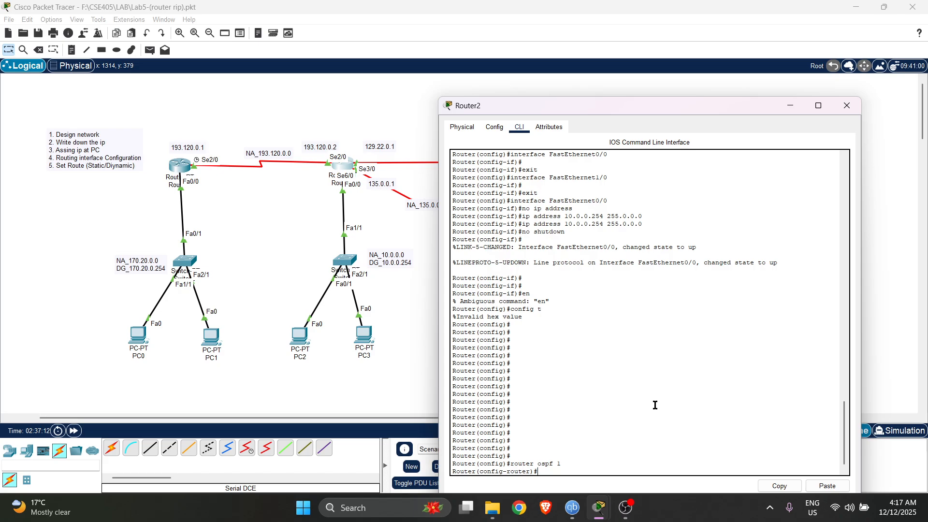
type("network 10.0.0.0 0.255.255.255")
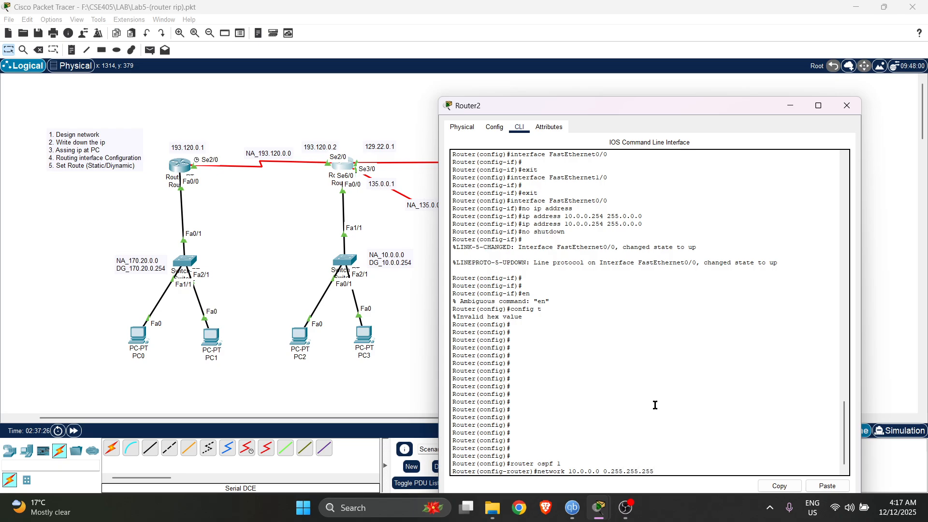
type(" area 0")
key("Return")
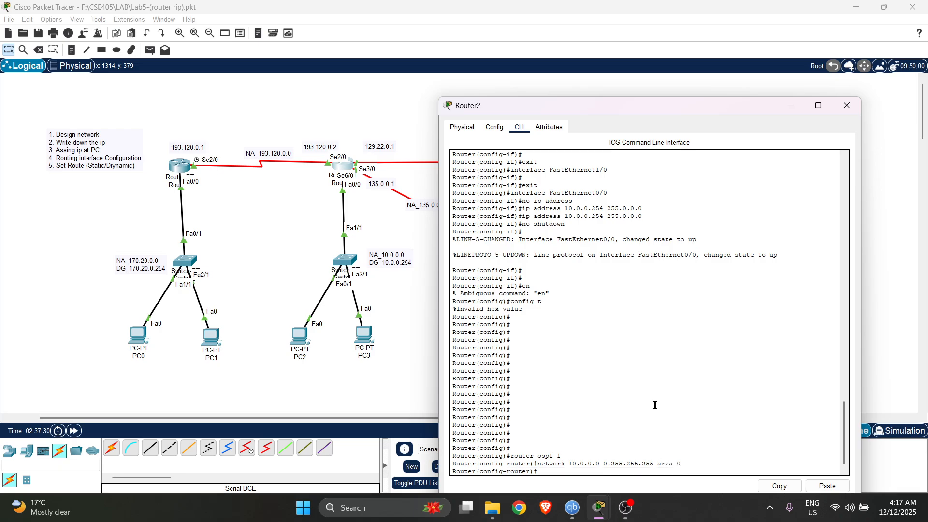
Add the serial link to Router1 by reworking the previous command into "network 193.120.0.0 0.0.0.255 area 0"
key("Up")
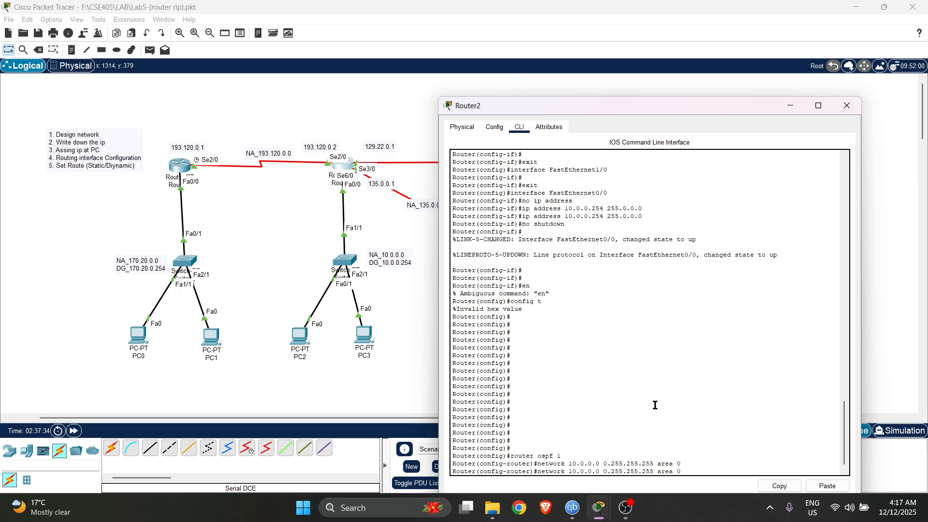
key("Right")
key("BackSpace")
key("BackSpace")
key("BackSpace")
key("BackSpace")
key("BackSpace")
key("BackSpace")
key("BackSpace")
key("BackSpace")
key("BackSpace")
key("BackSpace")
key("BackSpace")
key("BackSpace")
key("BackSpace")
key("BackSpace")
key("BackSpace")
key("BackSpace")
key("BackSpace")
key("BackSpace")
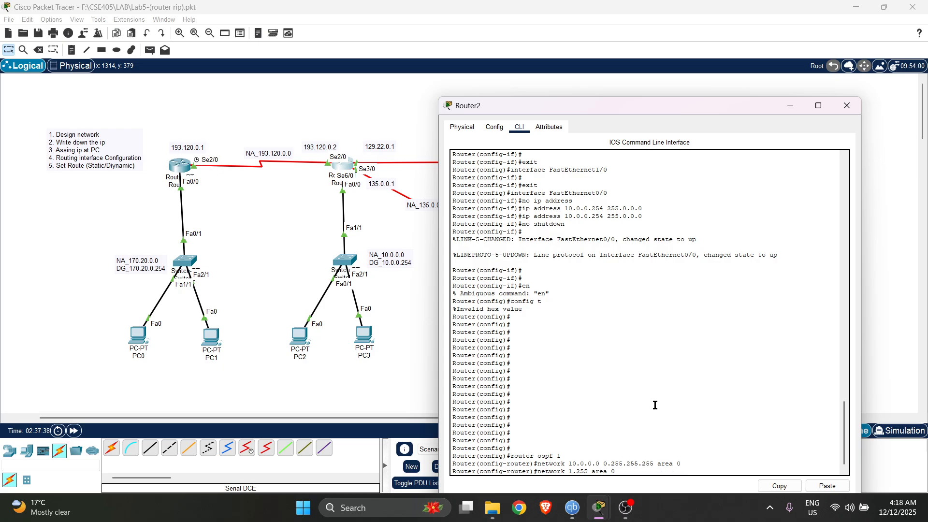
type("193.120.0.0 0.0.0")
key("Return")
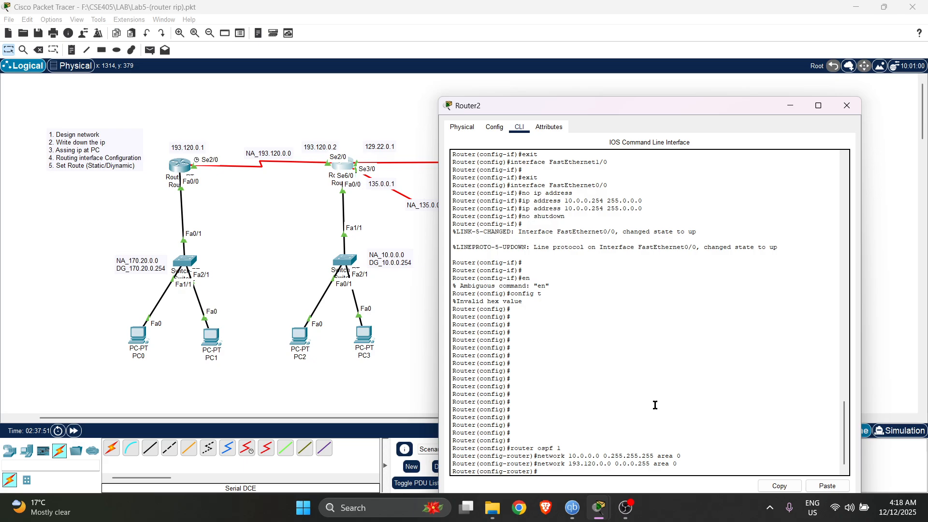
Repeat the "network 193.120.0.0 0.0.0.255 area 0" command on Router2
key("Up")
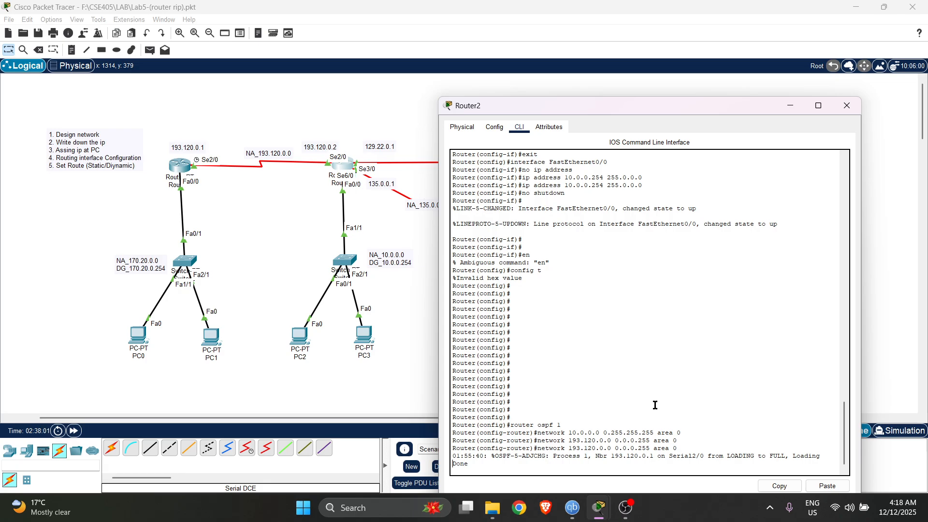
left_click(655, 404)
key("Return")
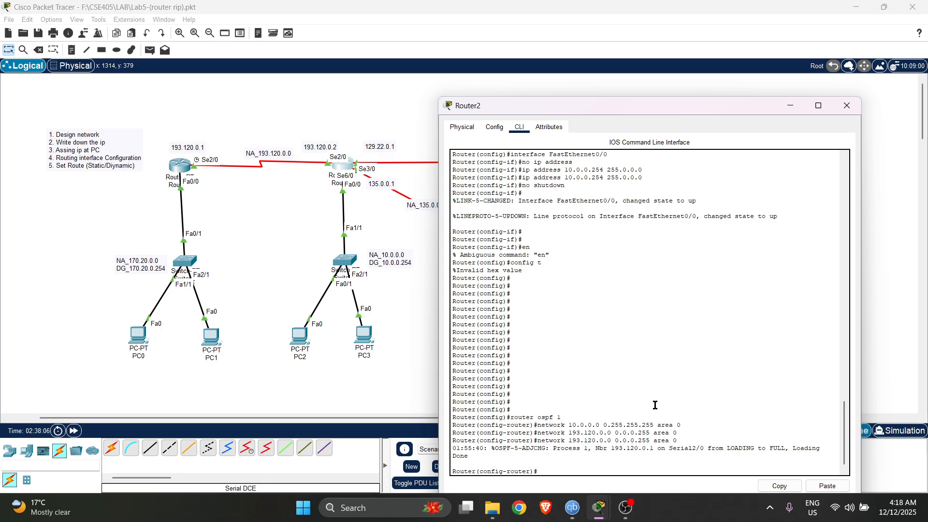
Add Router2's 129.22.0.0 serial link by reworking the previous command into "network 129.22.0.0 0.0.255.255 area 0"
key("Up")
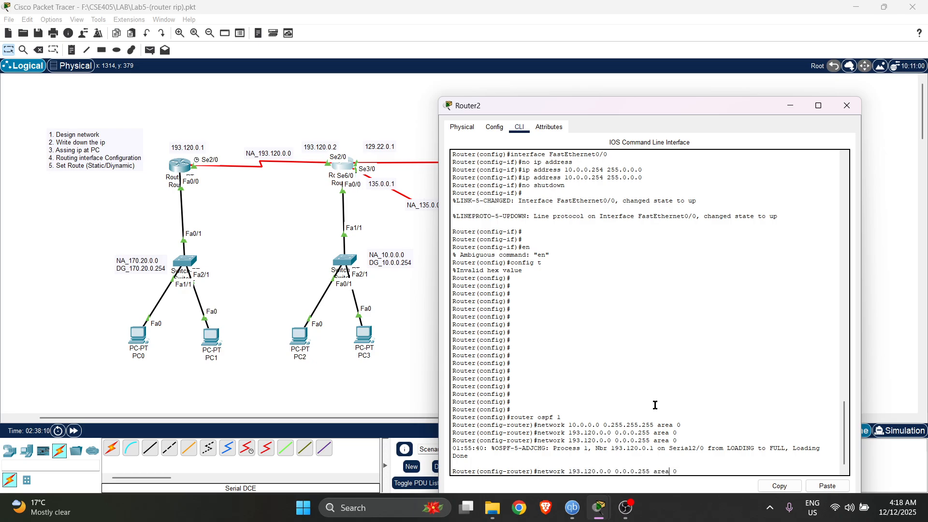
key("Left")
key("Left")
key("Left")
key("Left")
key("Left")
key("Left")
key("Left")
key("Left")
key("Left")
key("Left")
key("BackSpace")
key("BackSpace")
key("BackSpace")
key("BackSpace")
key("BackSpace")
key("BackSpace")
key("BackSpace")
key("BackSpace")
key("BackSpace")
key("BackSpace")
key("BackSpace")
key("BackSpace")
key("BackSpace")
key("BackSpace")
key("BackSpace")
key("BackSpace")
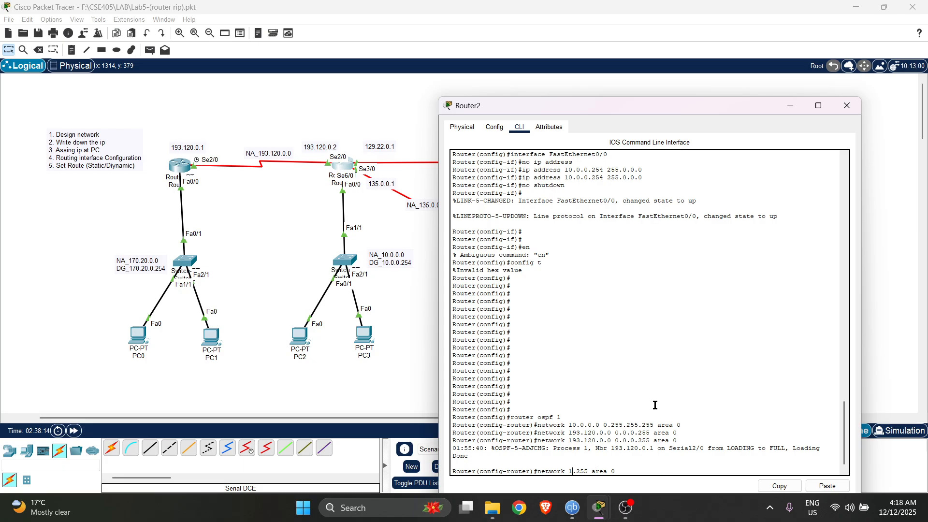
type("29.")
left_click_drag(692, 108, 286, 58)
type("22.0.0")
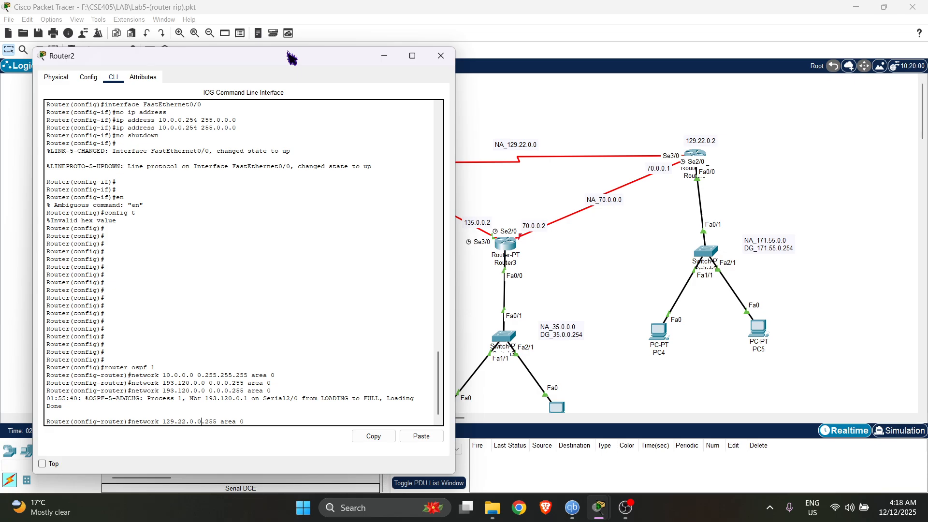
type(" 0.0.255")
key("Return")
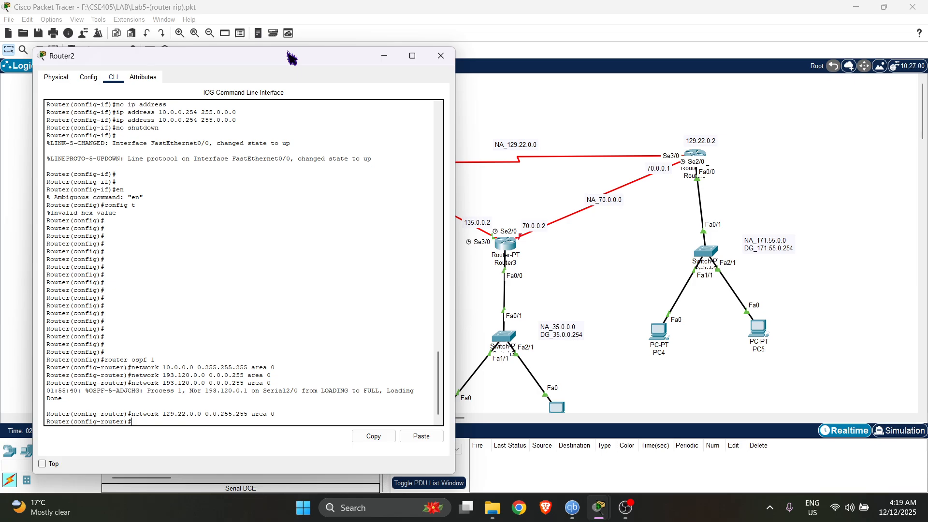
Add the link to Router3 with "network 135.0.0.0 0.0.255.255 area 0" and exit router configuration mode
type("n")
key("BackSpace")
type("etwork")
left_click_drag(281, 58, 237, 50)
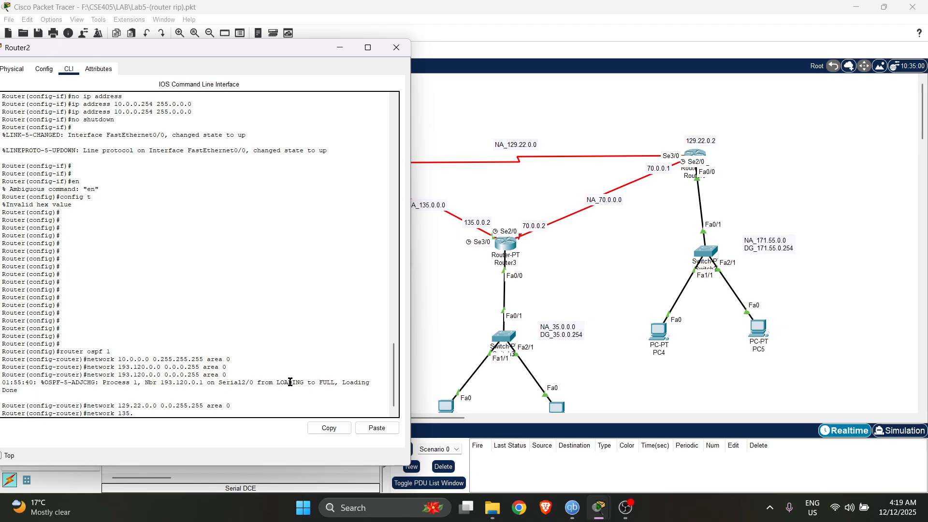
type("0")
key("BackSpace")
type(".0.0.0 0.0.255.255 area 0")
key("Return")
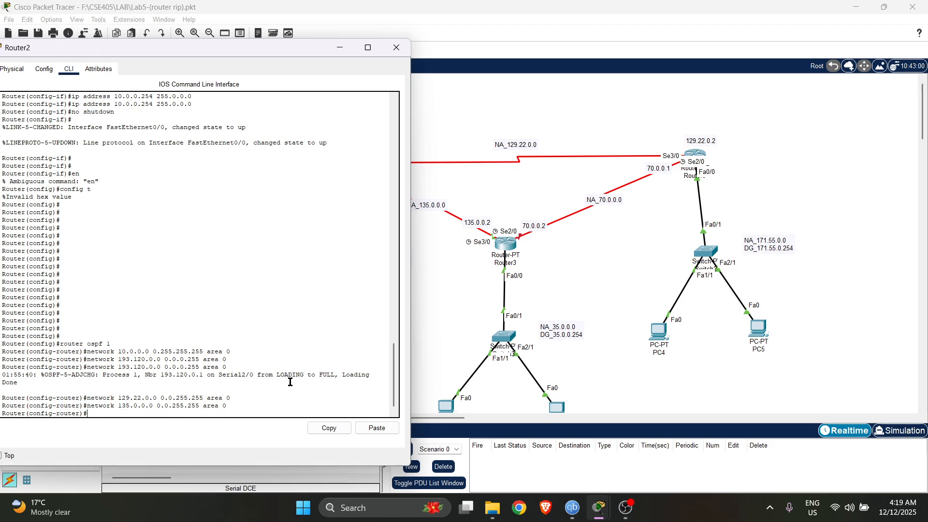
type("exit")
key("Return")
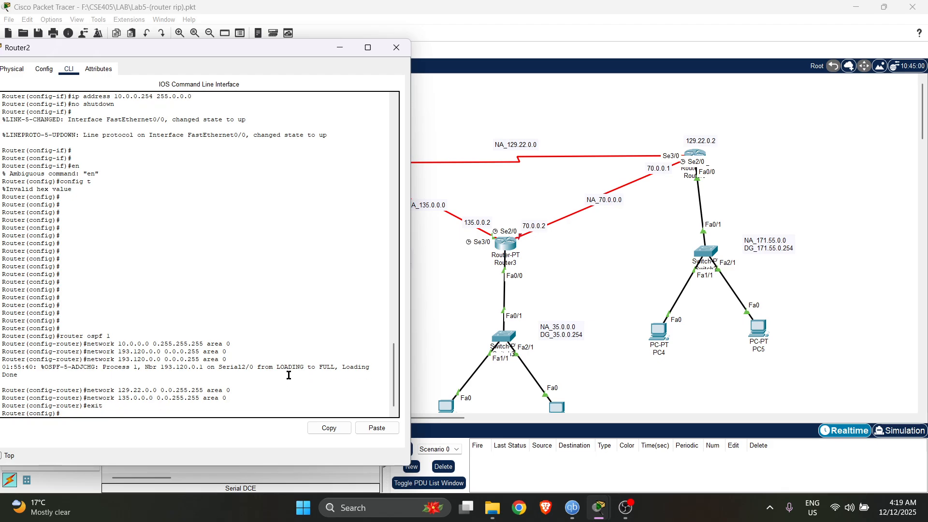
Close Router2's window and bring up the prompt in Router3's command-line interface
left_click(397, 47)
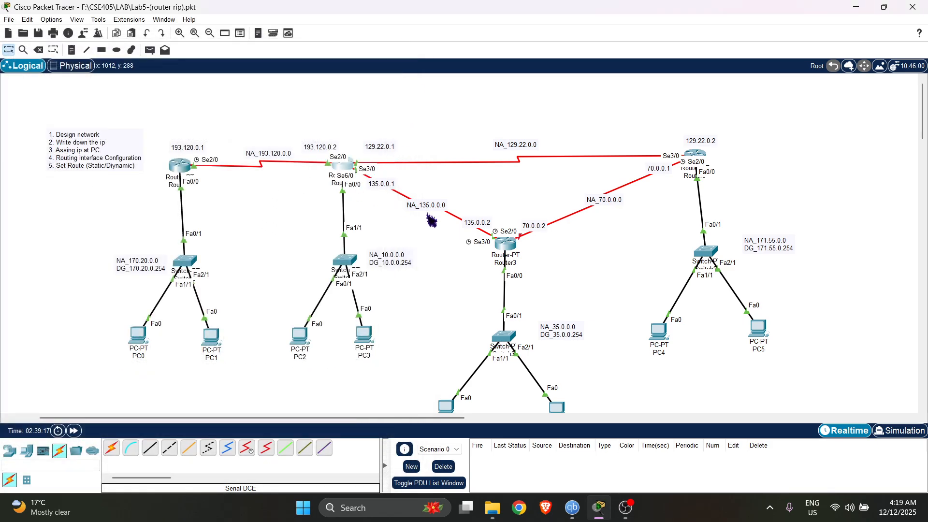
left_click(504, 244)
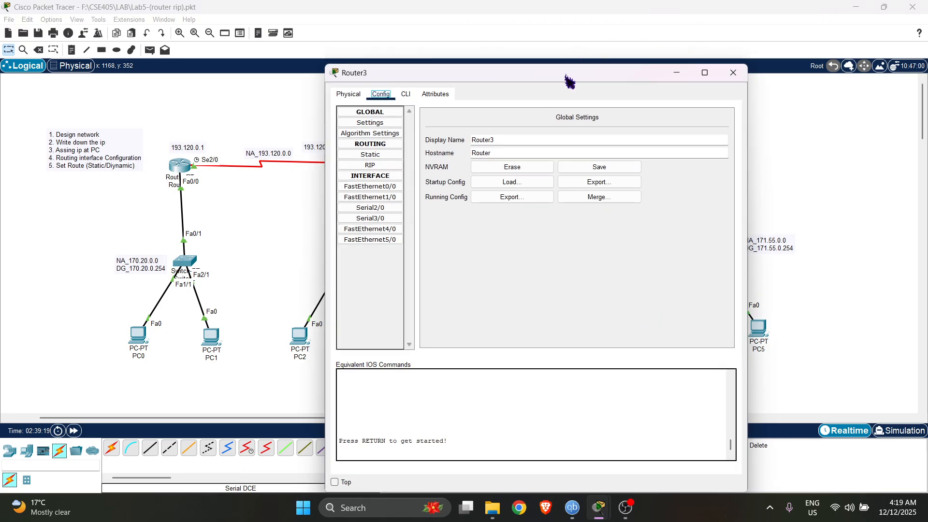
left_click_drag(570, 77, 616, 380)
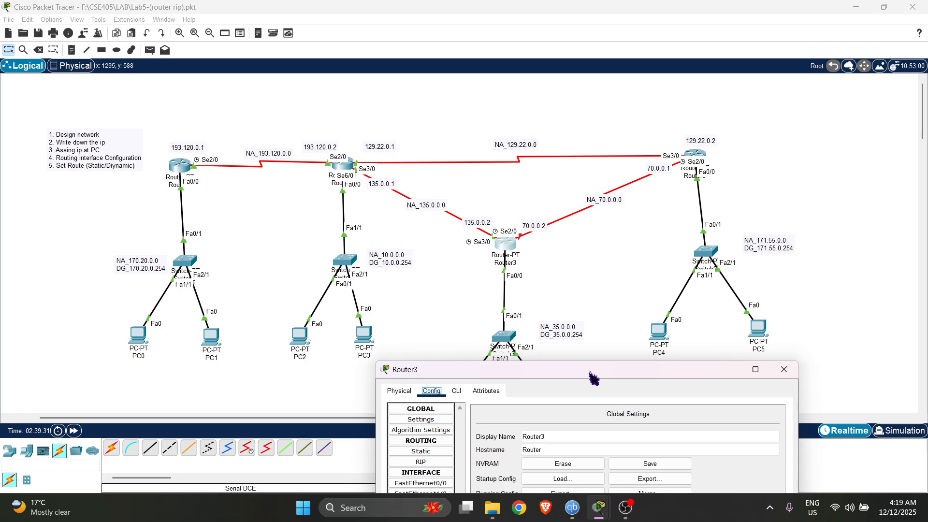
mouse_move(607, 375)
left_mouse_down()
mouse_move(543, 327)
mouse_move(923, 404)
mouse_move(654, 271)
mouse_move(751, 98)
mouse_move(344, 94)
mouse_move(229, 60)
mouse_move(230, 78)
left_mouse_up()
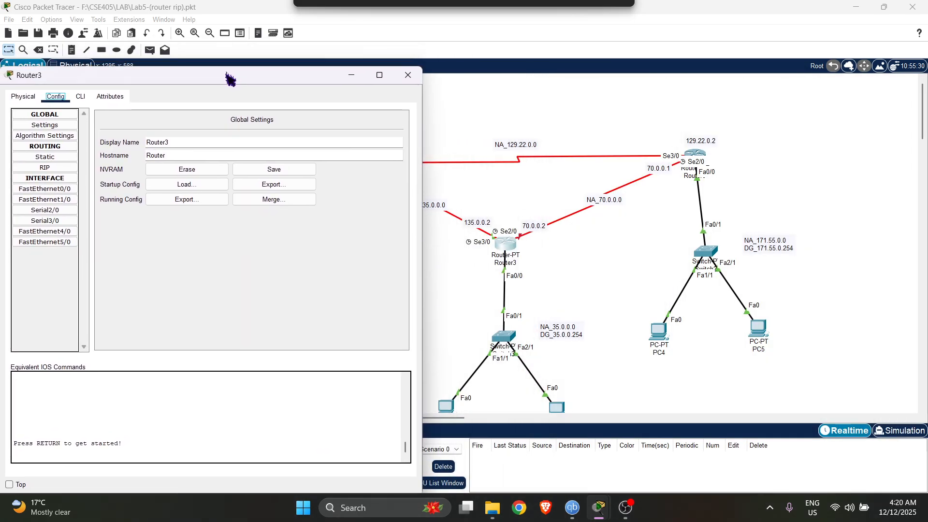
left_click(80, 96)
key("Return")
key("Return")
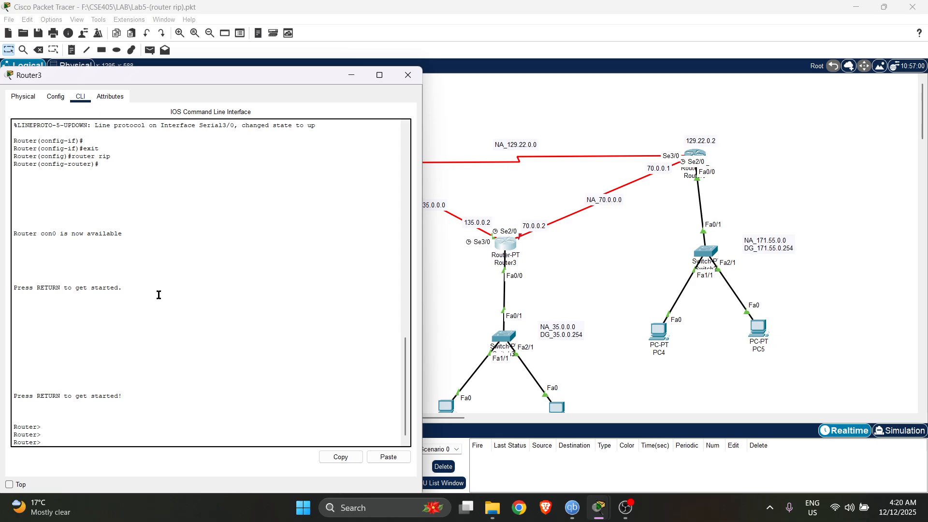
Try to enter privileged mode on Router3 with "en'" and fast-forward the simulation time past the domain lookup
type("en'")
key("Return")
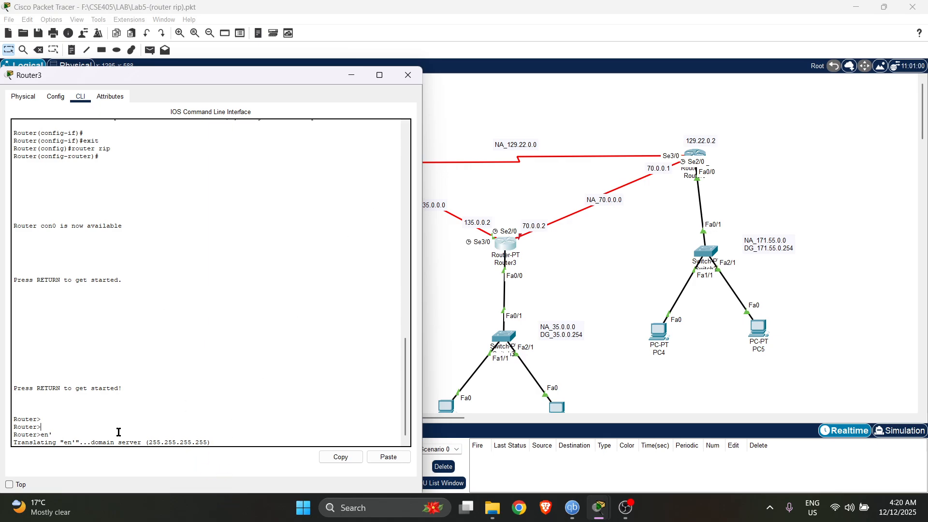
triple_click(140, 442)
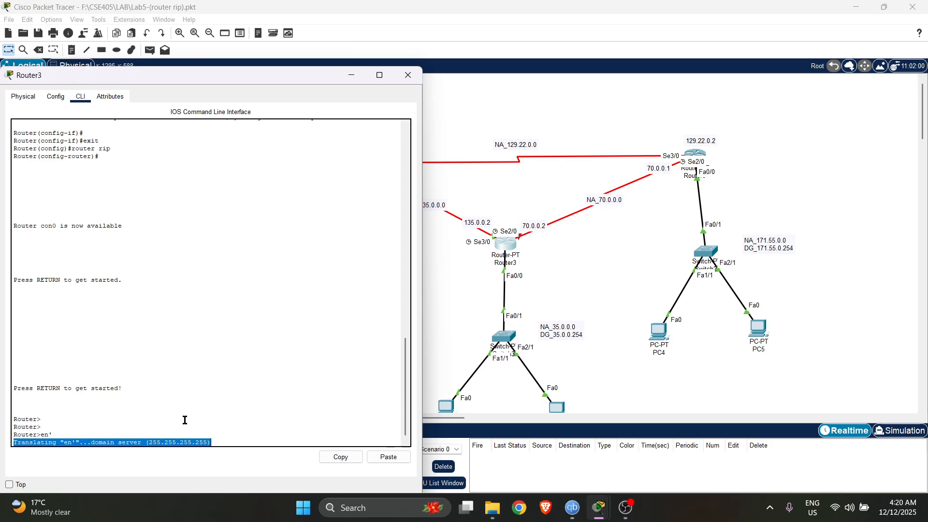
left_click(348, 315)
left_click(408, 75)
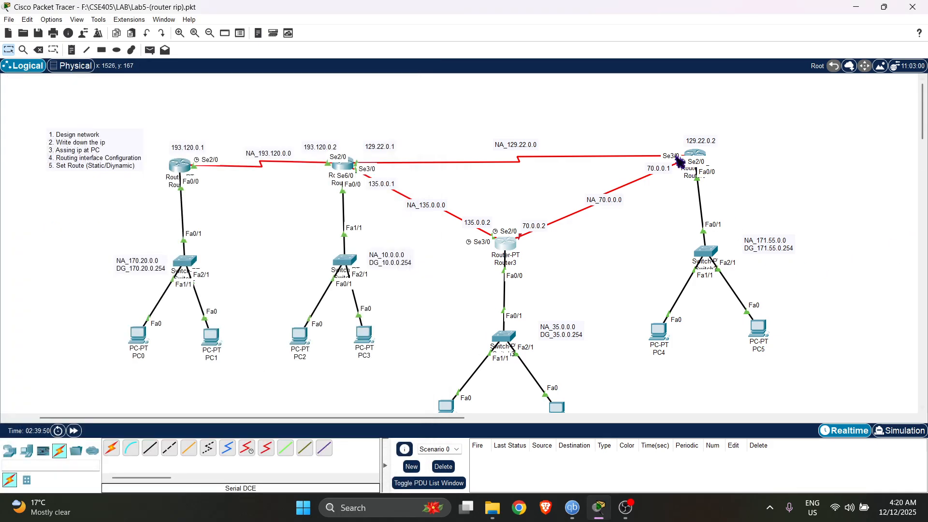
left_click(695, 155)
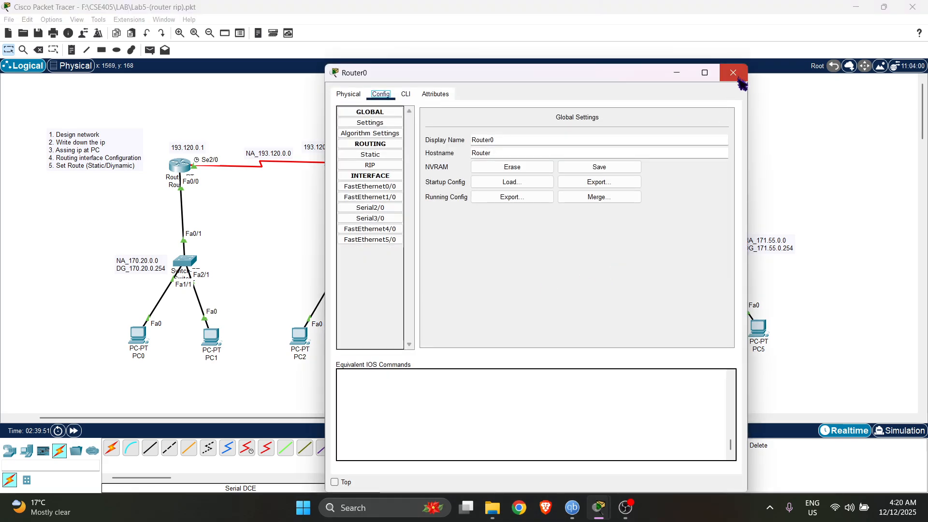
left_click(733, 72)
left_click(74, 431)
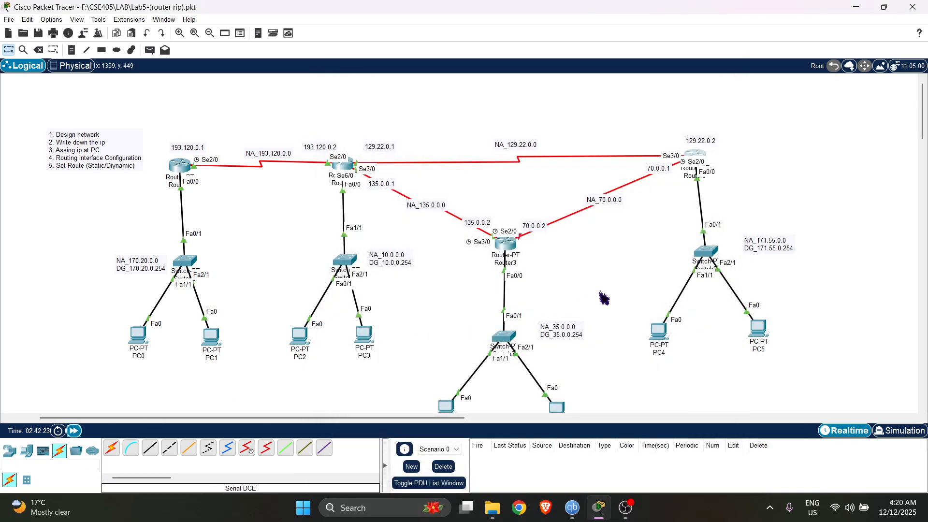
Submit "\" at Router3's reopened prompt and fast-forward the simulation time past the domain lookup
left_click(506, 244)
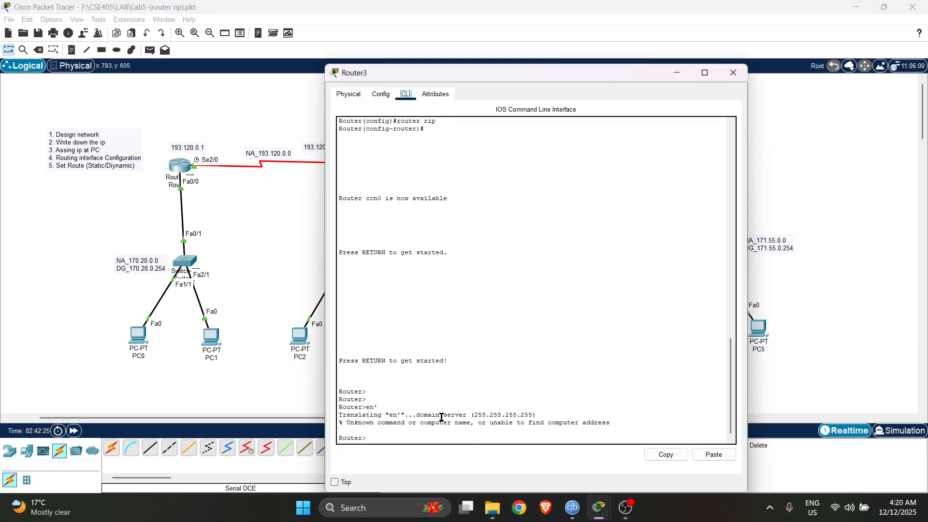
left_click(446, 433)
key("Return")
key("Return")
type("\\")
key("Return")
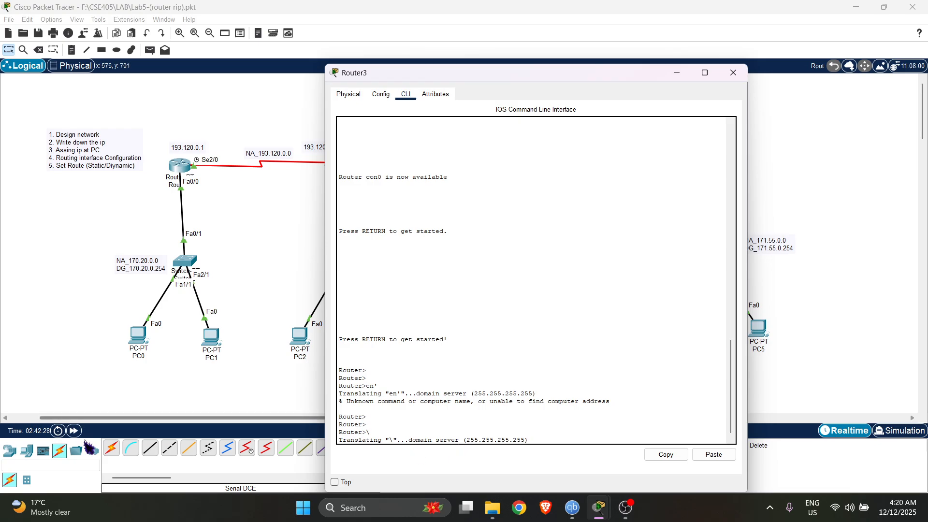
left_click(74, 435)
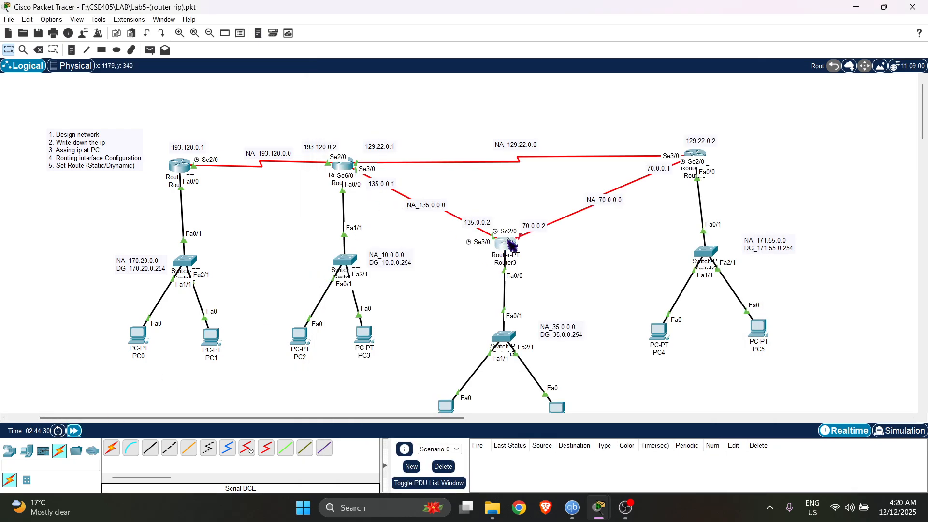
Reopen Router3's command line and enter global configuration mode with "en" and "config t"
left_click(513, 257)
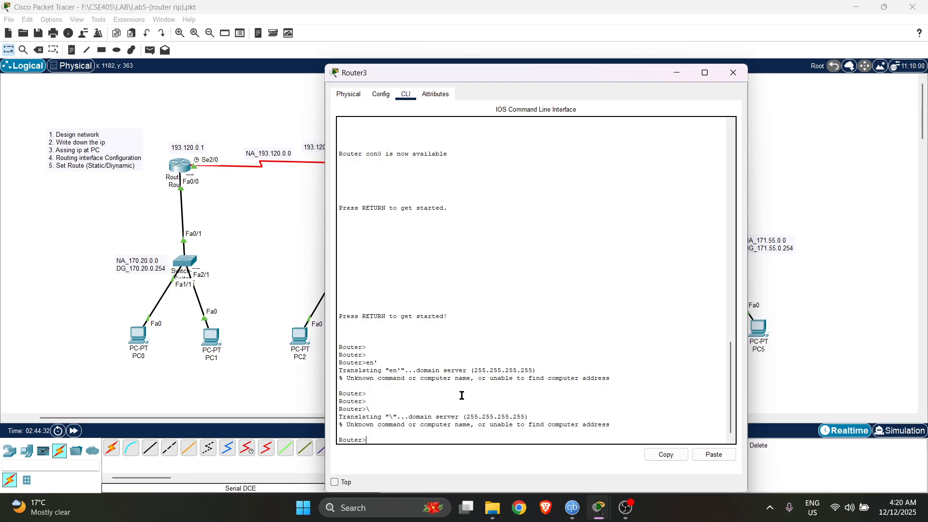
type("en")
key("Return")
type("co")
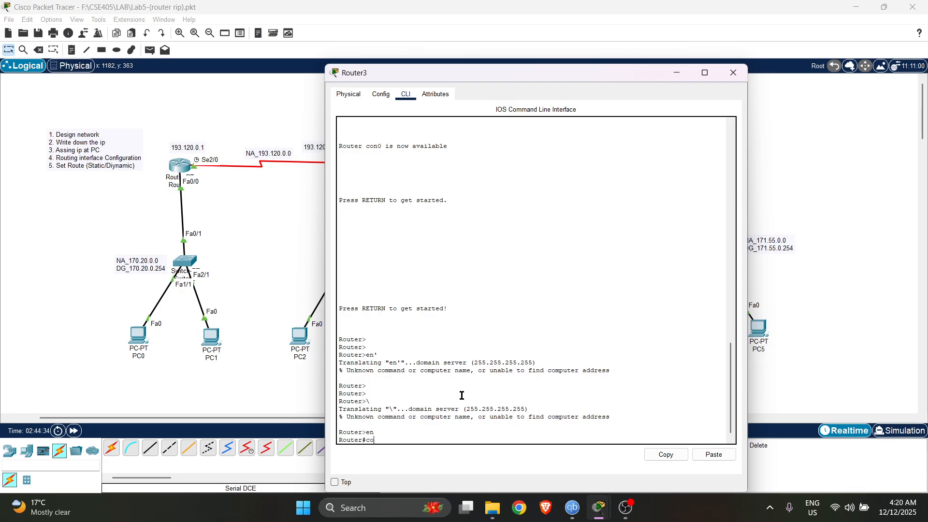
type("nfig t")
key("Return")
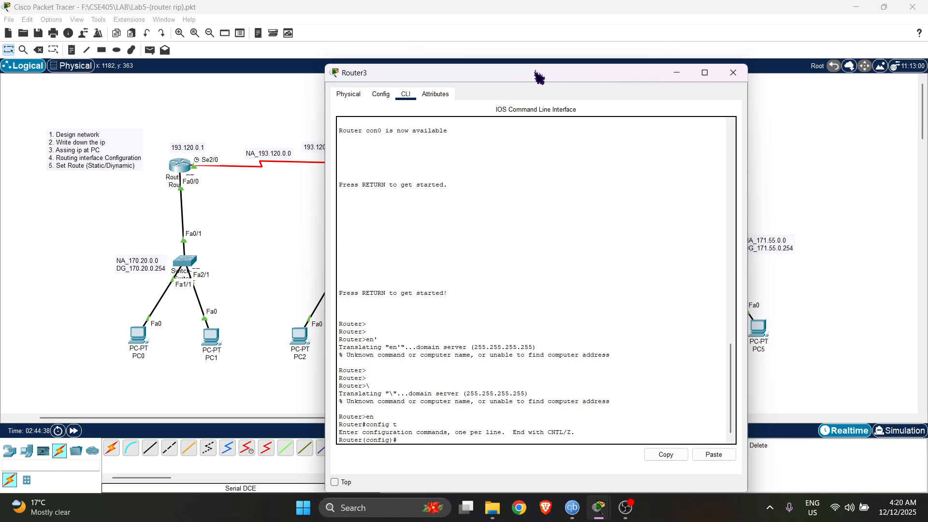
Move Router3's window clear of its links in the topology and start OSPF process 1 with "router ospf 1"
left_click_drag(539, 78, 235, 281)
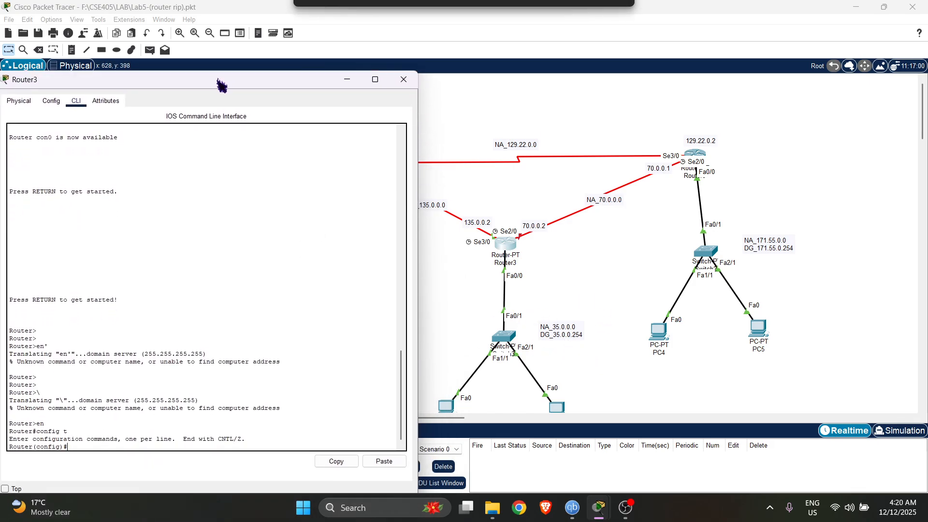
left_click_drag(227, 83, 231, 77)
type("router os")
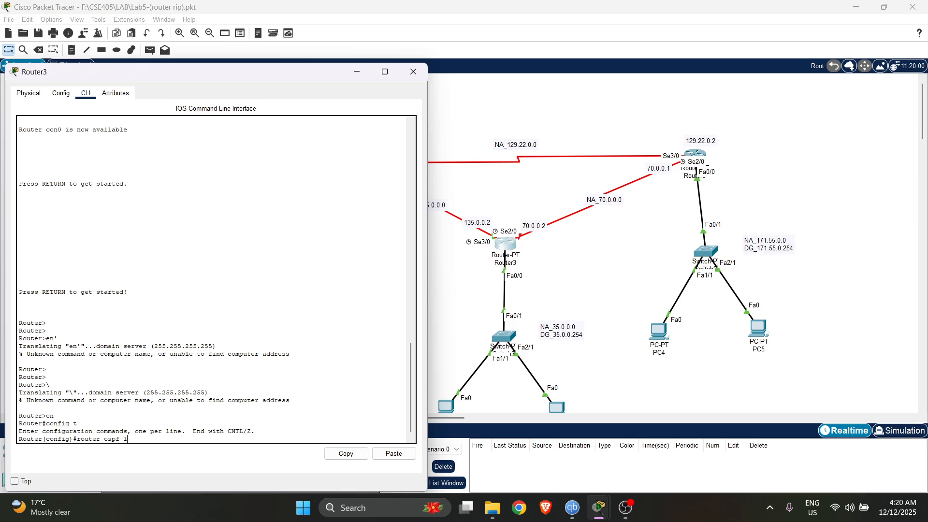
type("pf 1")
key("Return")
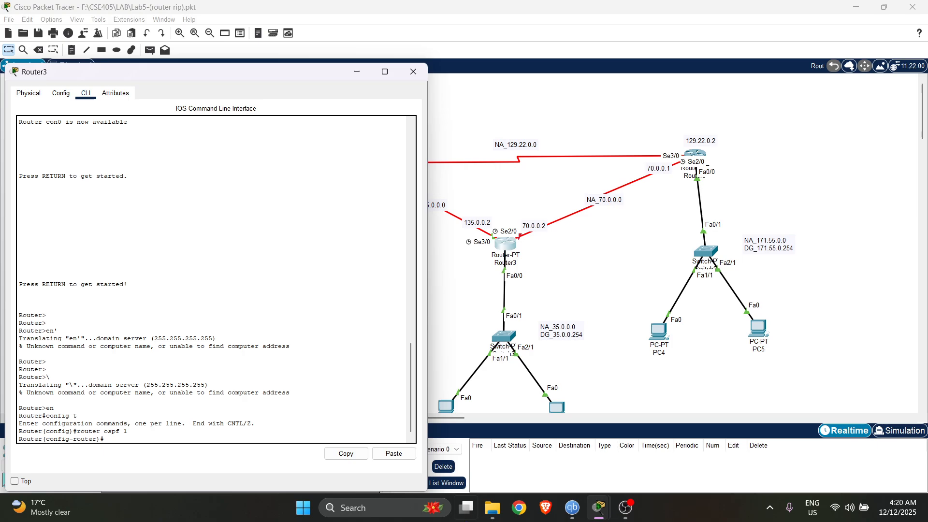
Add Router3's LAN to OSPF with "network 35.0.0.0 0.255.255.255 area 0"
left_click_drag(127, 431, 117, 431)
left_click(346, 453)
type("netwio")
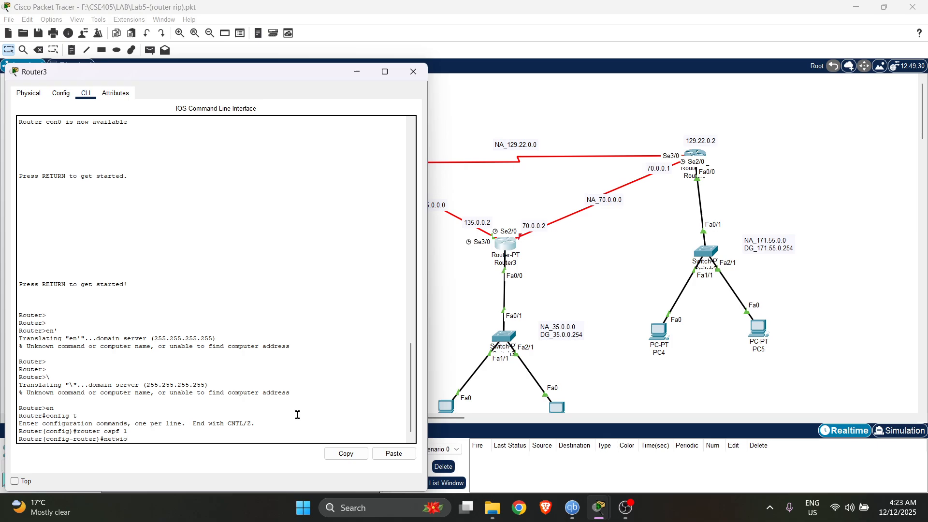
key("BackSpace")
key("BackSpace")
type("ork 35.0.0.0 0.255.255.255 area 0")
key("Return")
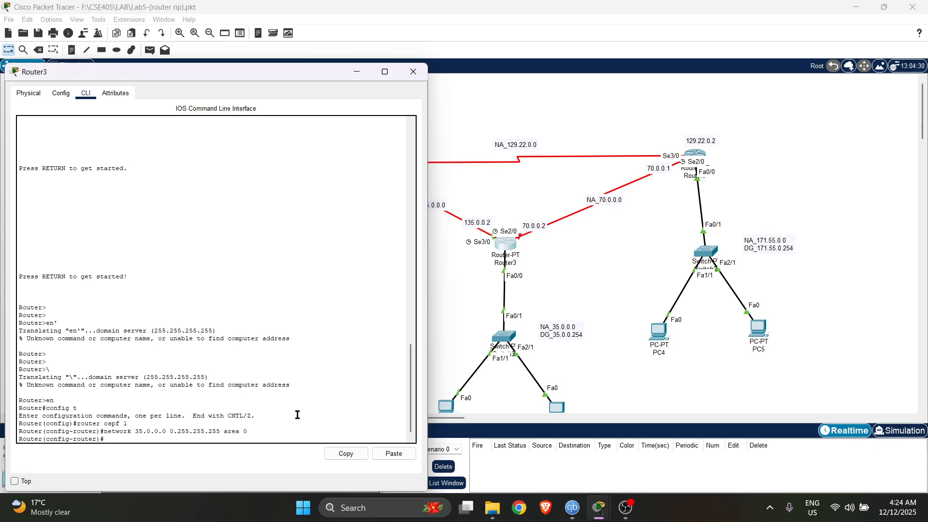
Add Router3's link to Router2 with "network 135.0.0.0 0.0.255.255 area 0"
type("network 135.0.0.0")
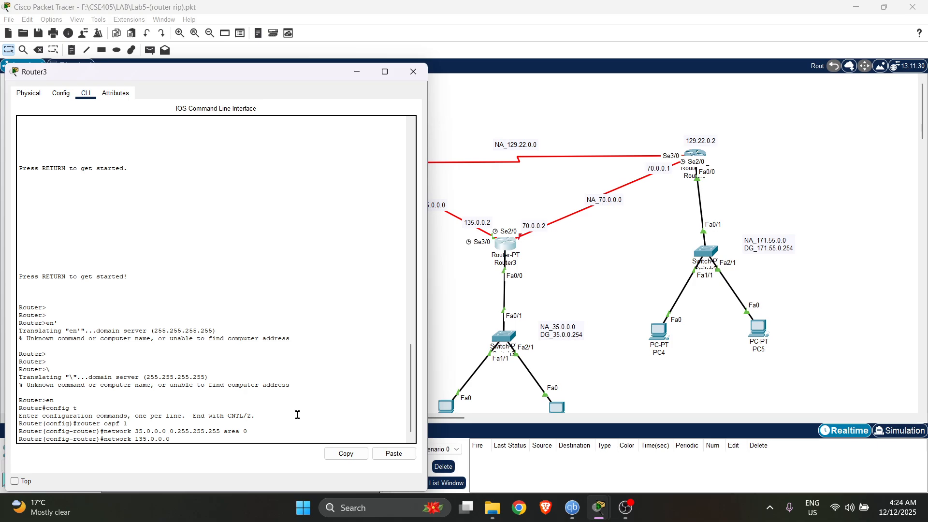
type(" 0.0.255.255 area 0")
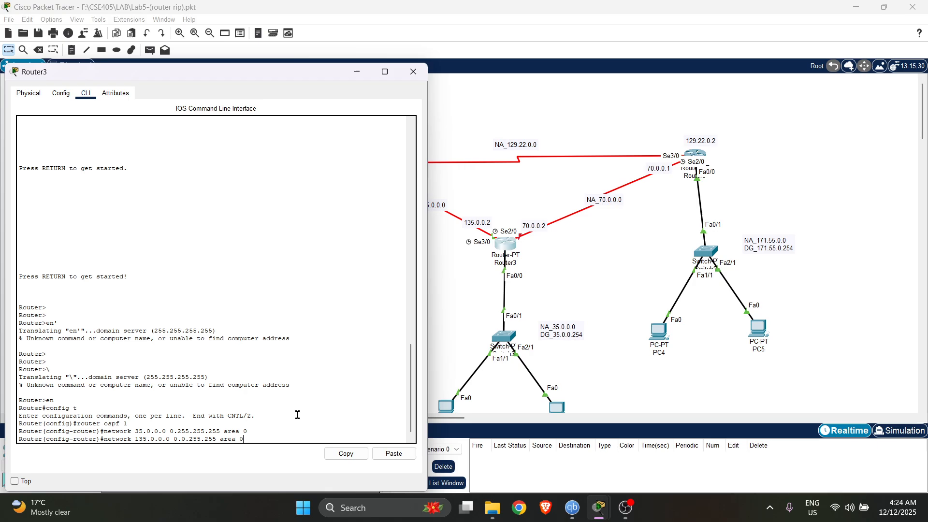
key("Return")
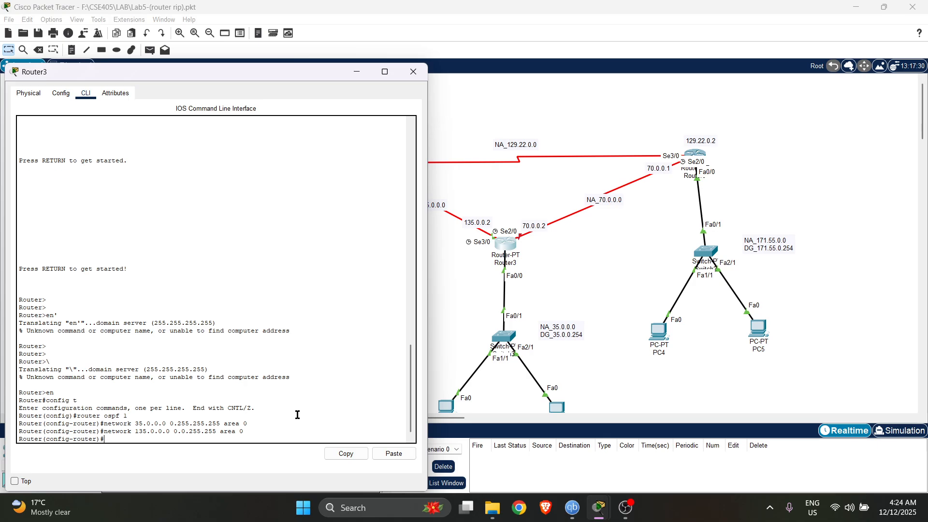
type("network")
type(" 7")
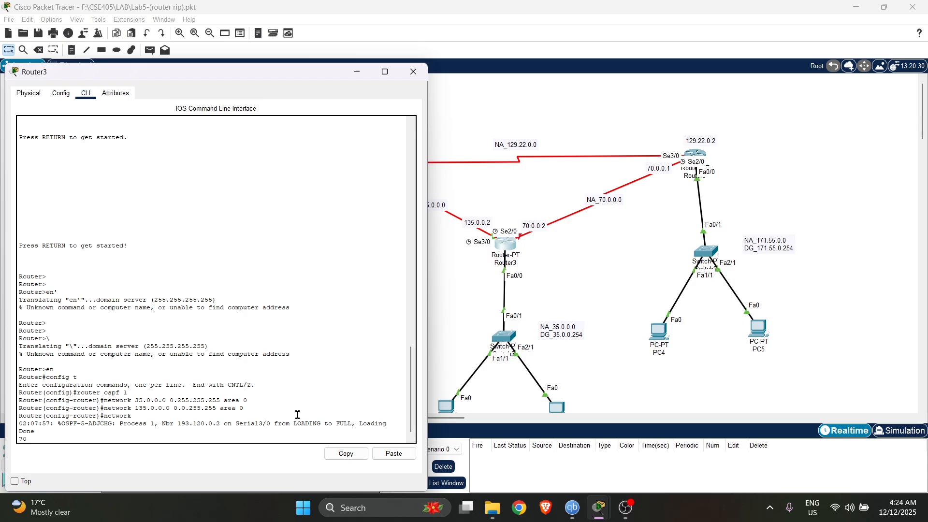
type("0.0.0")
key("BackSpace")
key("BackSpace")
key("BackSpace")
key("BackSpace")
key("BackSpace")
key("BackSpace")
key("BackSpace")
key("BackSpace")
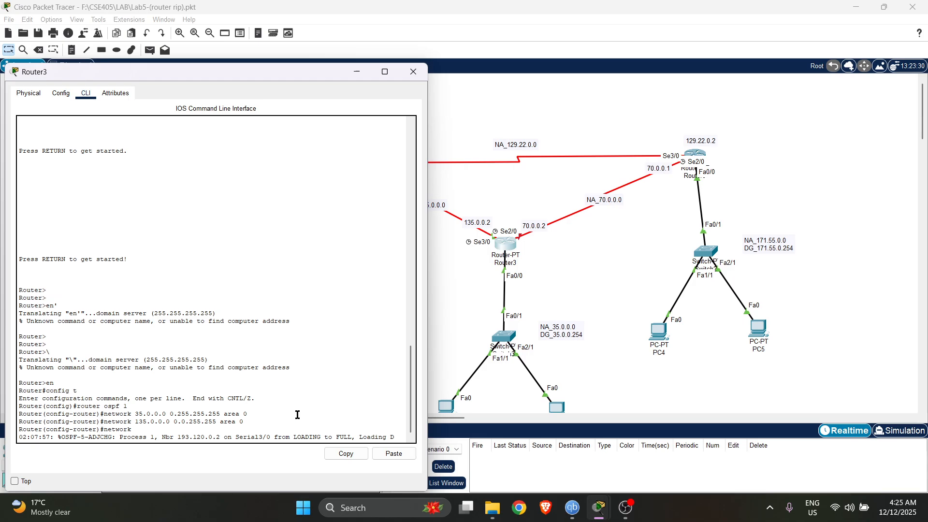
key("BackSpace")
key("BackSpace")
key("BackSpace")
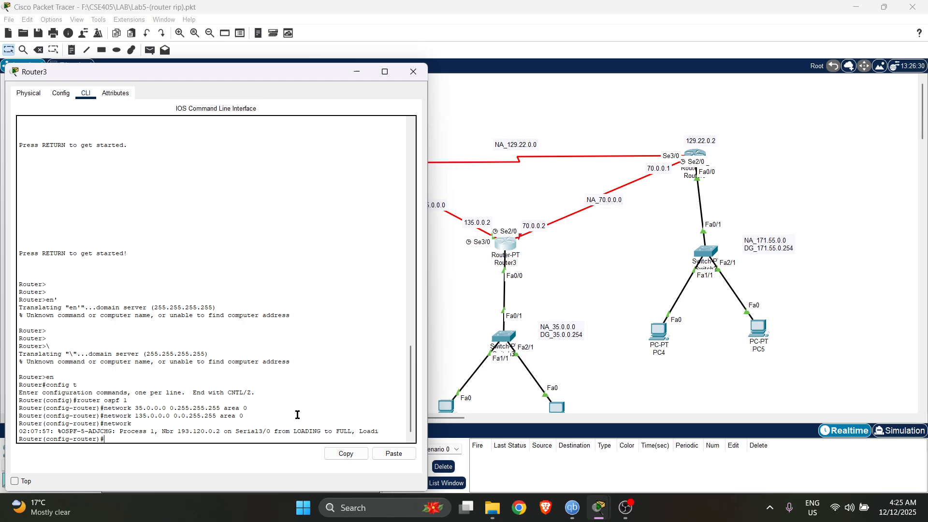
Add Router3's link to Router0 with "network 70.0.0.0 0.255.255.255 area 0" and exit router configuration mode
key("Up")
key("Up")
key("Up")
key("Down")
key("BackSpace")
key("BackSpace")
key("BackSpace")
key("BackSpace")
key("BackSpace")
key("BackSpace")
key("BackSpace")
key("BackSpace")
key("BackSpace")
key("BackSpace")
key("BackSpace")
key("BackSpace")
key("BackSpace")
key("BackSpace")
key("BackSpace")
key("BackSpace")
key("BackSpace")
key("BackSpace")
key("BackSpace")
key("BackSpace")
key("BackSpace")
key("BackSpace")
type("70.0.0.0 0.255.255.255 area 0")
key("Return")
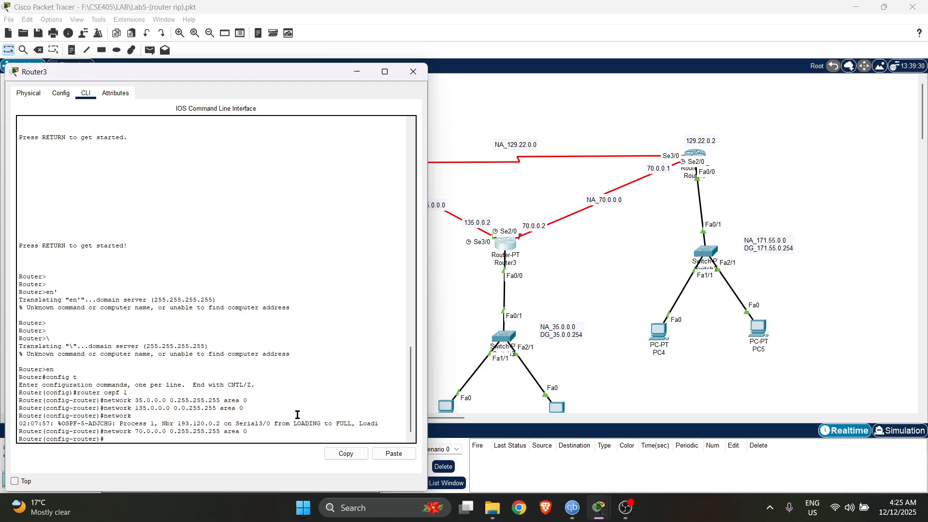
type("exit")
key("Return")
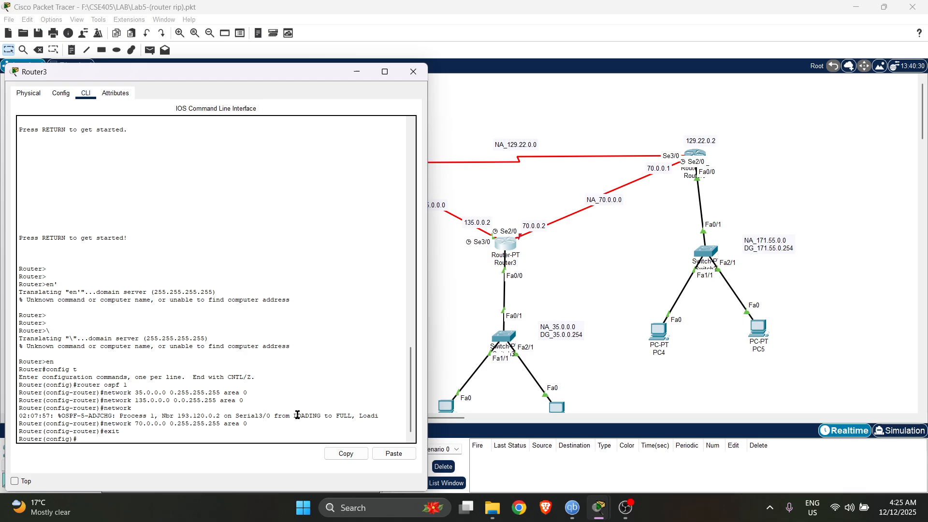
Close Router3's window and bring up the prompt in Router0's command-line interface
left_click(413, 72)
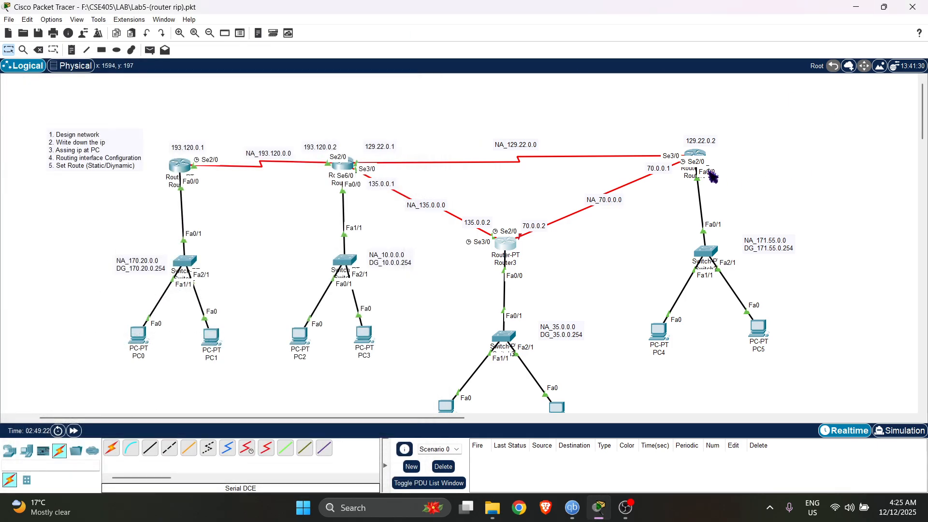
left_click(695, 155)
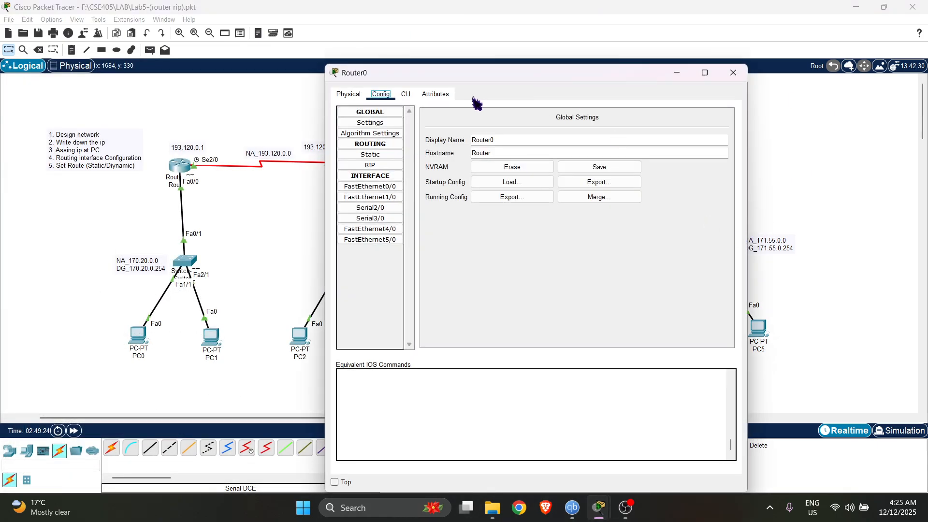
left_click(414, 96)
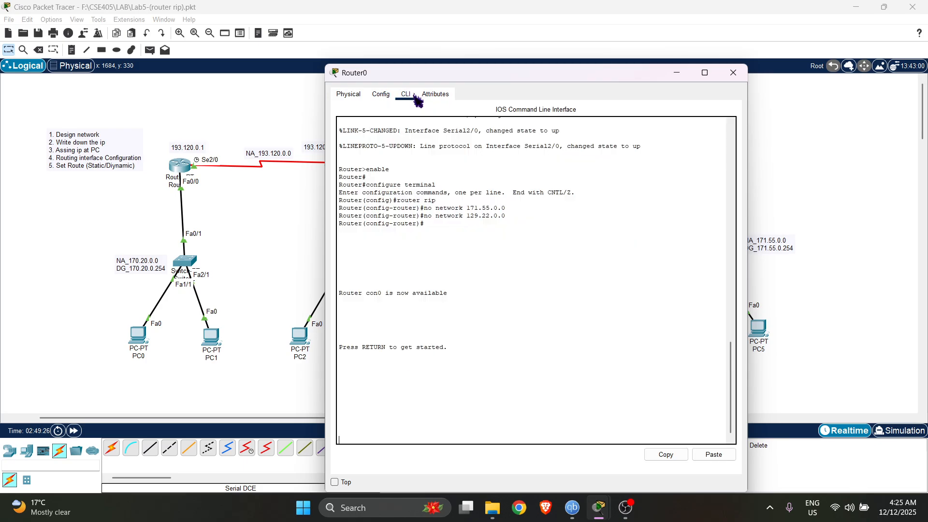
left_click(528, 320)
key("Return")
key("Return")
key("Return")
key("Return")
key("Return")
key("Return")
key("Return")
key("Return")
key("Return")
key("Return")
key("Return")
key("Return")
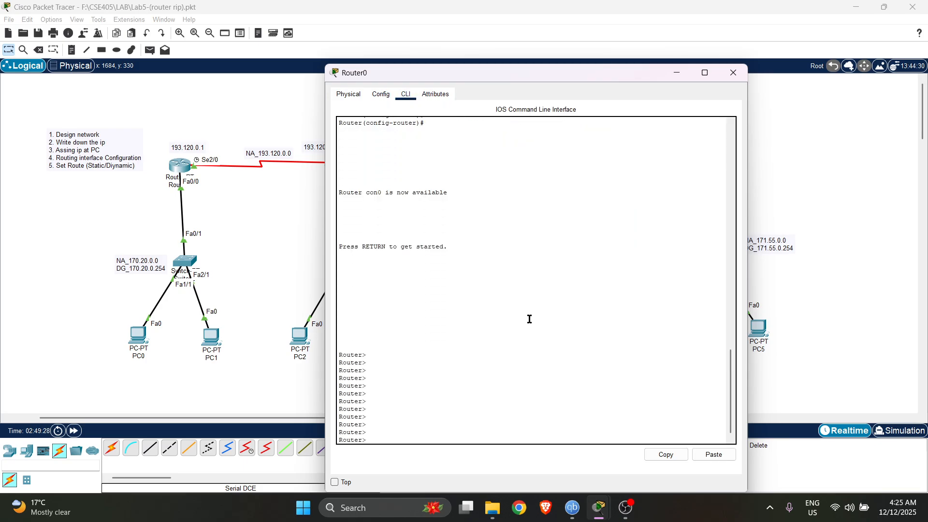
Enter global configuration mode on Router0 with "en" and "config t", and start OSPF with "router ospf 2"
type("en")
key("Return")
type("con")
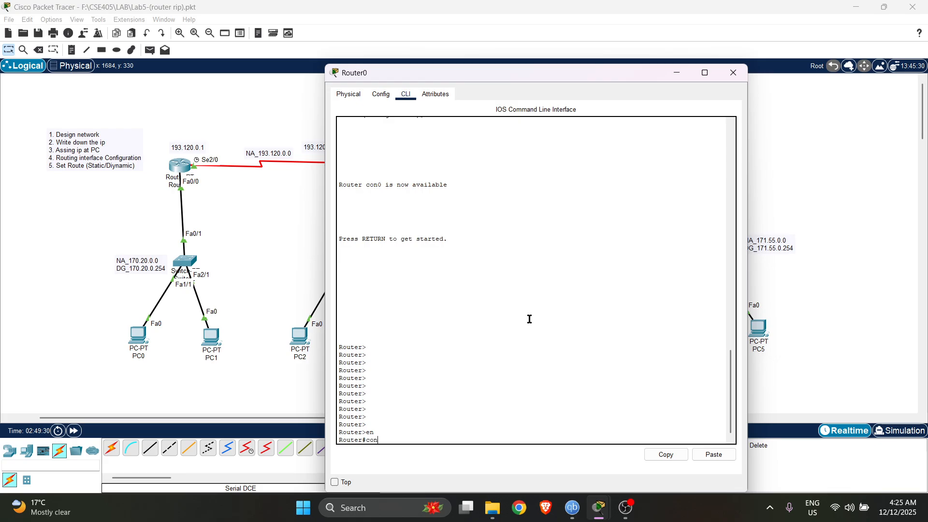
type("fig t")
key("Return")
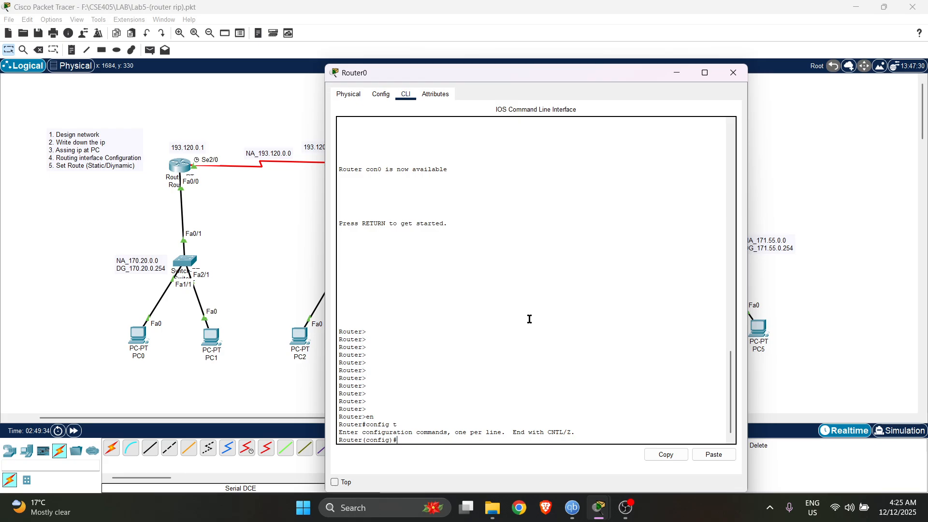
type("router")
type(" opf")
type("spf 2")
key("Return")
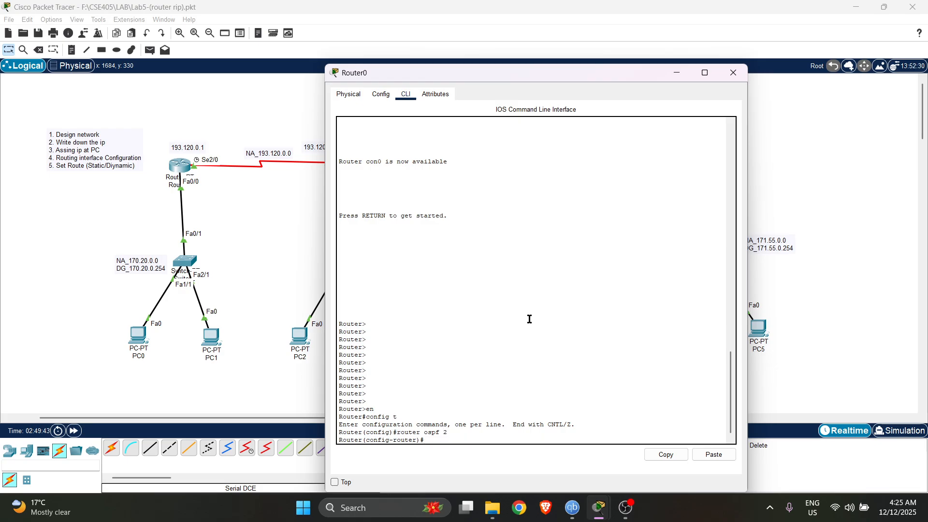
Move Router0's window clear of its LAN label and add "network 171.55.0.0 0.0.255.255 area 0"
left_click_drag(489, 74, 313, 87)
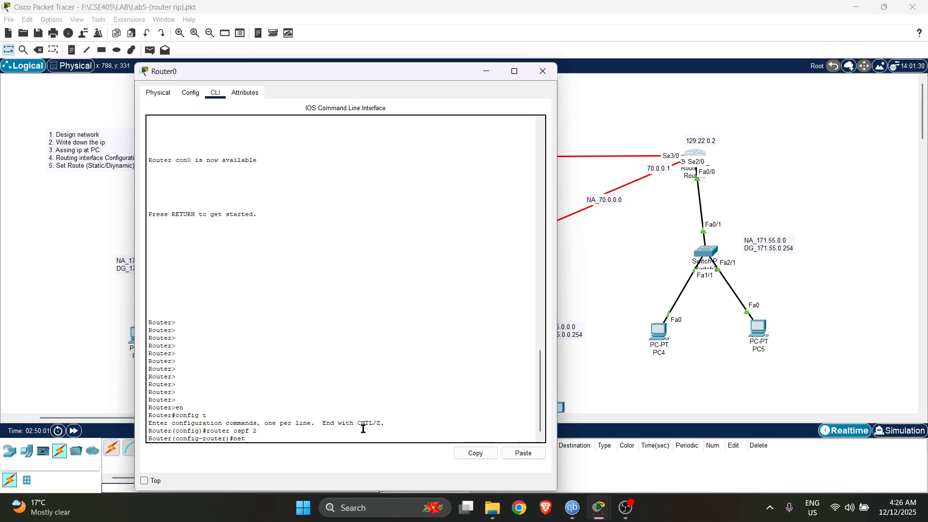
type("twork 171.55.0.0 0.0.")
key("BackSpace")
type("255.255 ARE")
key("BackSpace")
key("BackSpace")
key("BackSpace")
type("area")
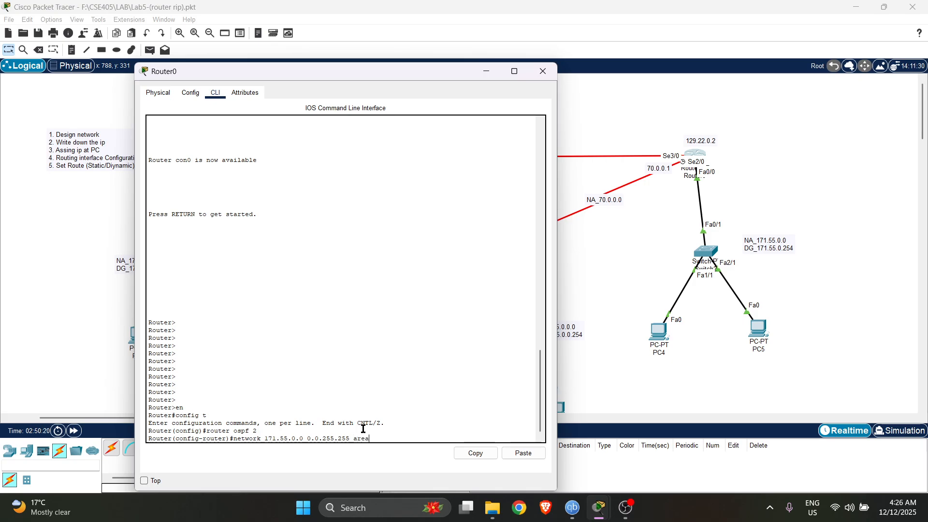
type(" 0")
key("Return")
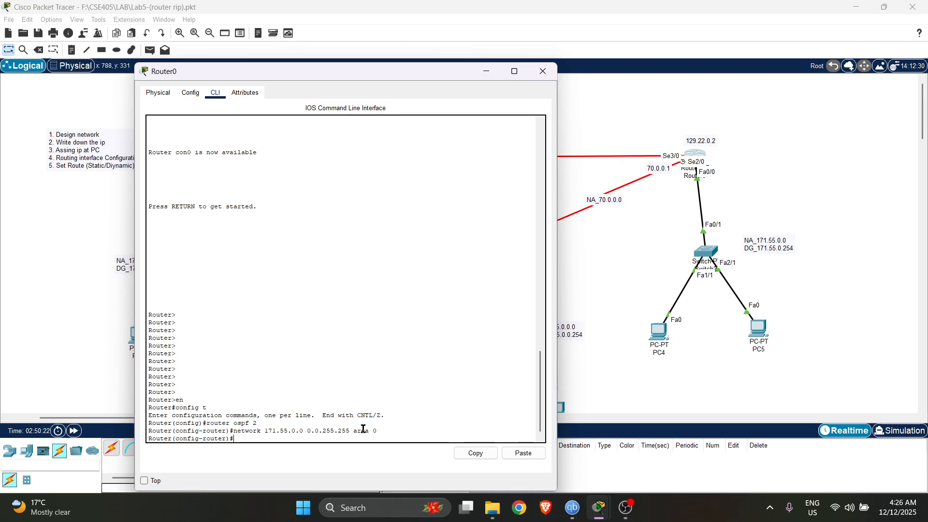
Check the label of the link between Router2 and Router0 and add "network 129.22.0.0 0.0.255.255 area 0"
type("network")
left_click_drag(414, 77, 418, 255)
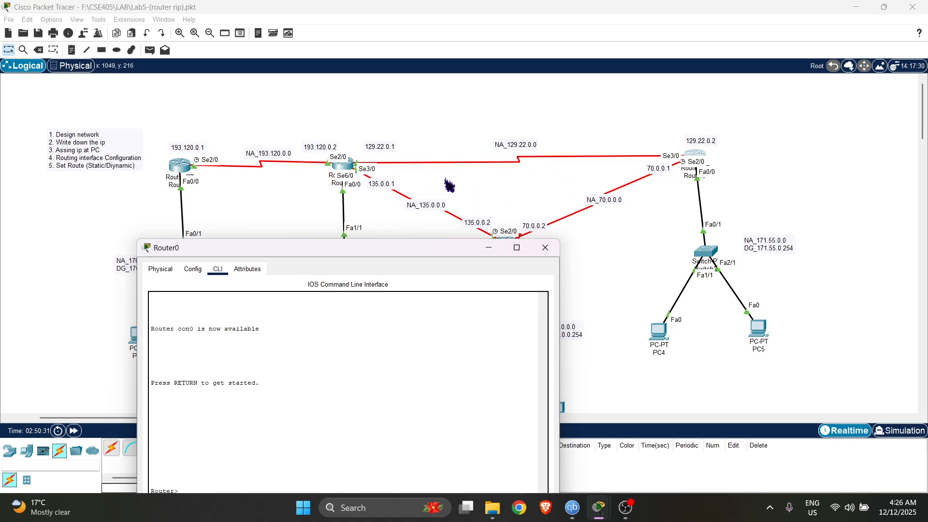
left_click_drag(389, 251, 368, 57)
type("9")
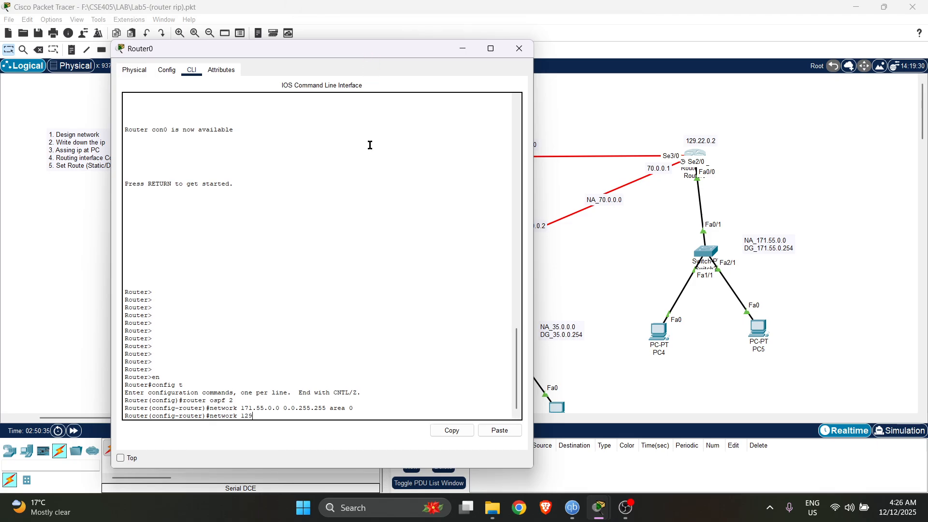
type(".22.0.0 0.0.255.255 area 0")
key("Return")
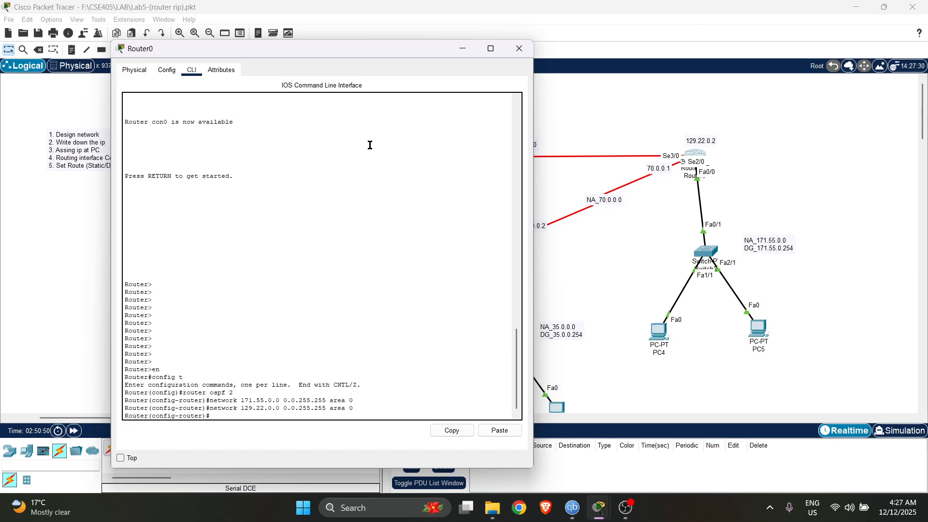
Add Router0's link to Router3 with "network 70.0.0.0 0.255.255.255 area 0" and submit the same command once more
type("network 70.0.0.0 0.255.255")
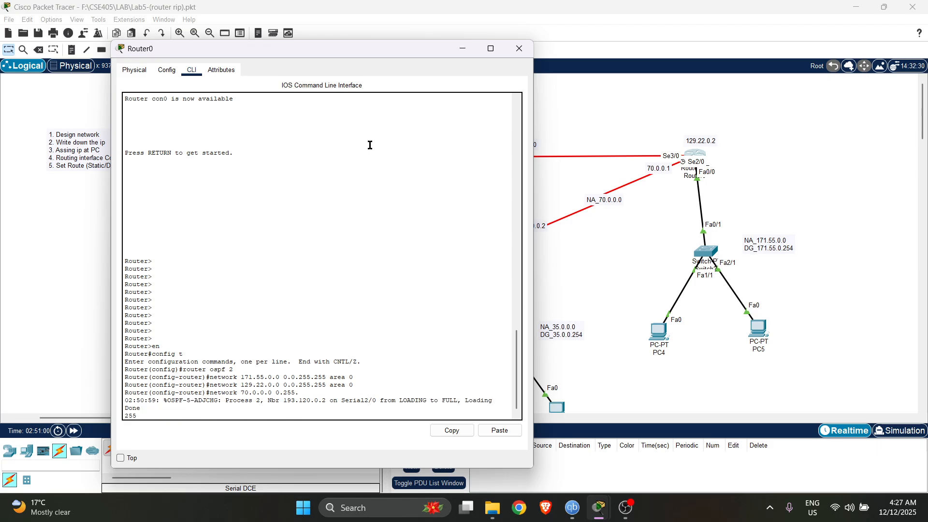
type(".255 area 0")
key("Return")
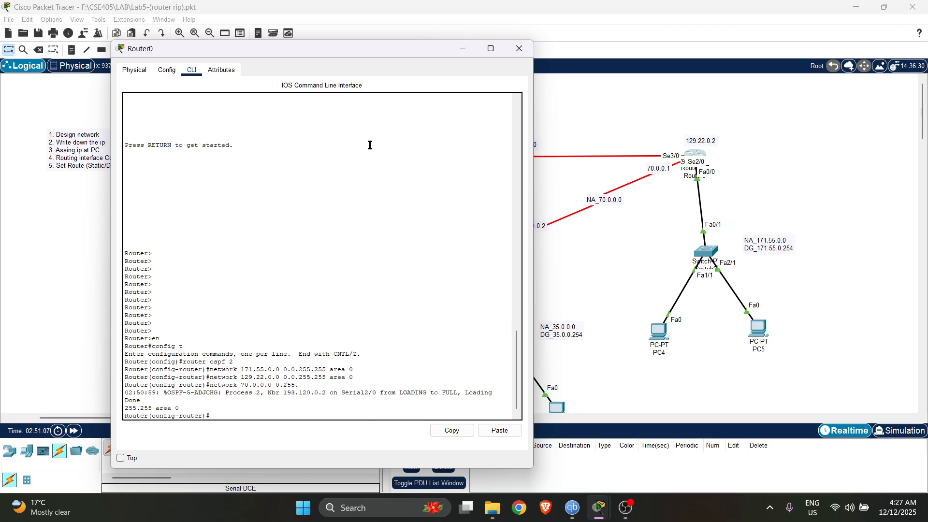
key("Up")
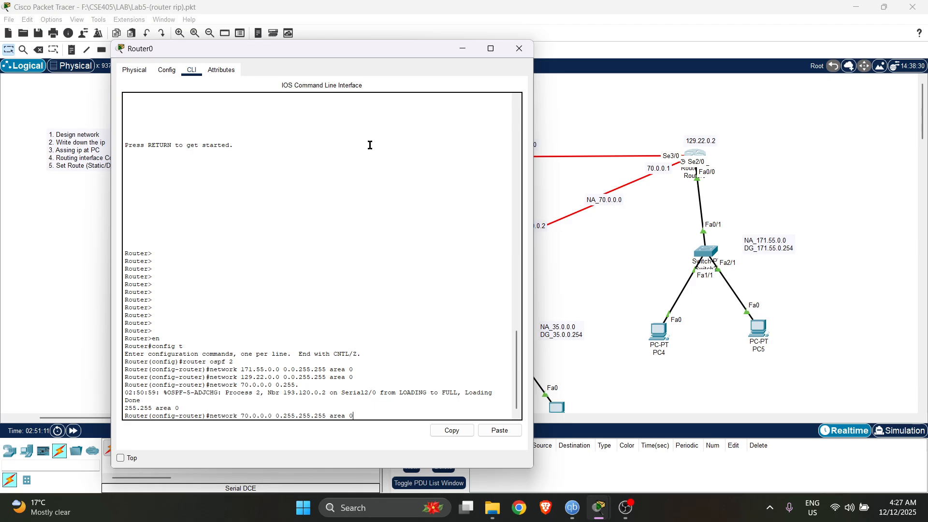
key("Return")
Exit router configuration mode on Router0 and close its window
type("exi")
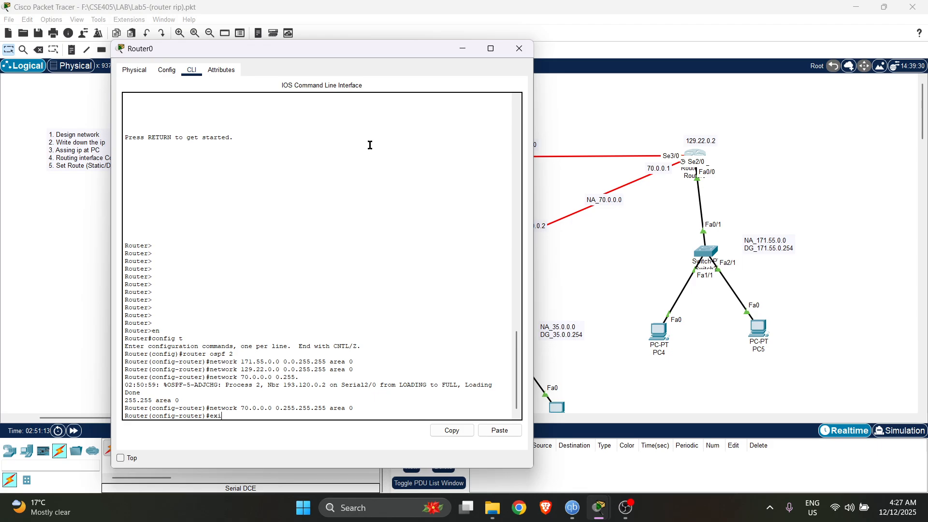
type("t")
key("Return")
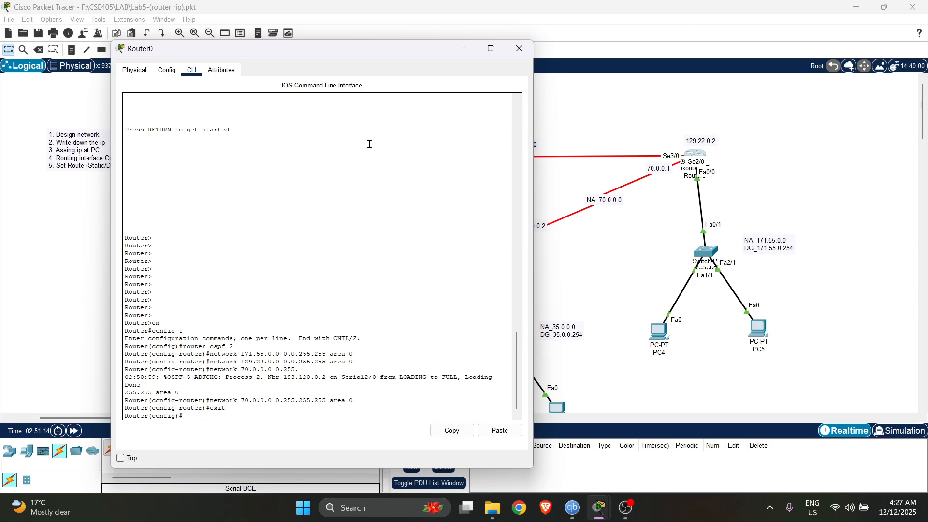
left_click(519, 49)
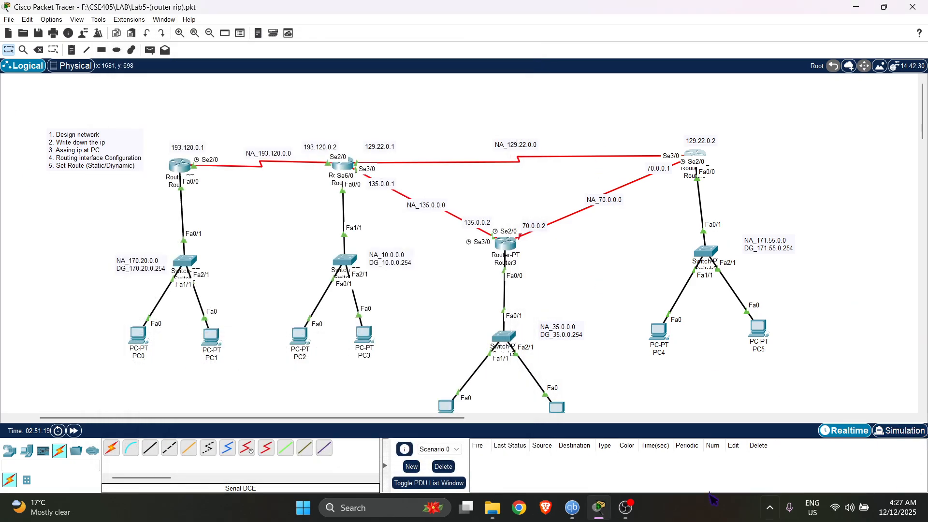
Test connectivity by sending a simple PDU from PC0 to PC7, and send the same PDU a second time
scroll(360, 270, "down", 3)
scroll(357, 282, "up", 3)
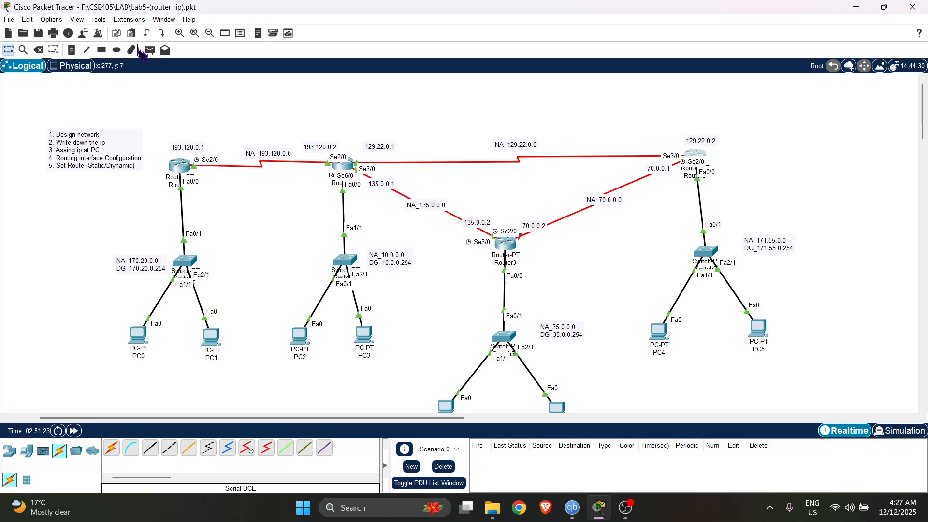
left_click(150, 50)
left_click(135, 335)
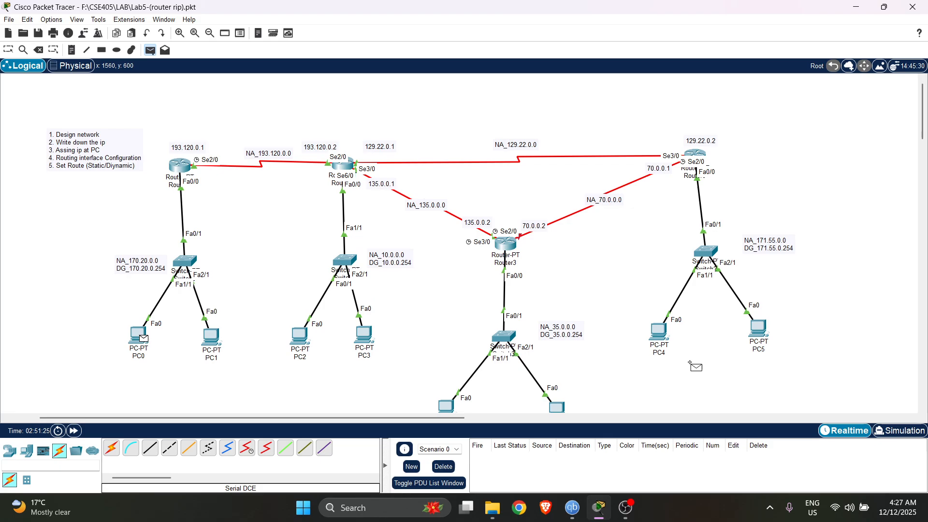
left_click(558, 408)
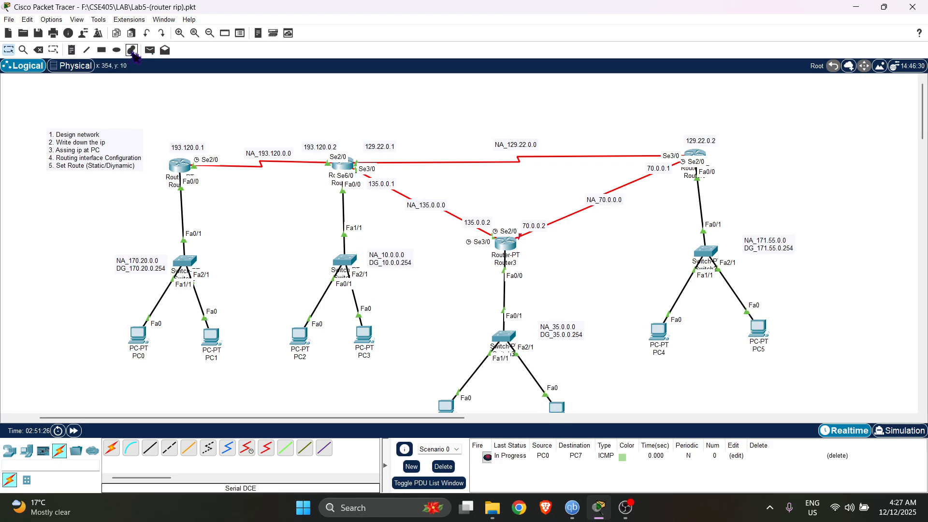
left_click(149, 49)
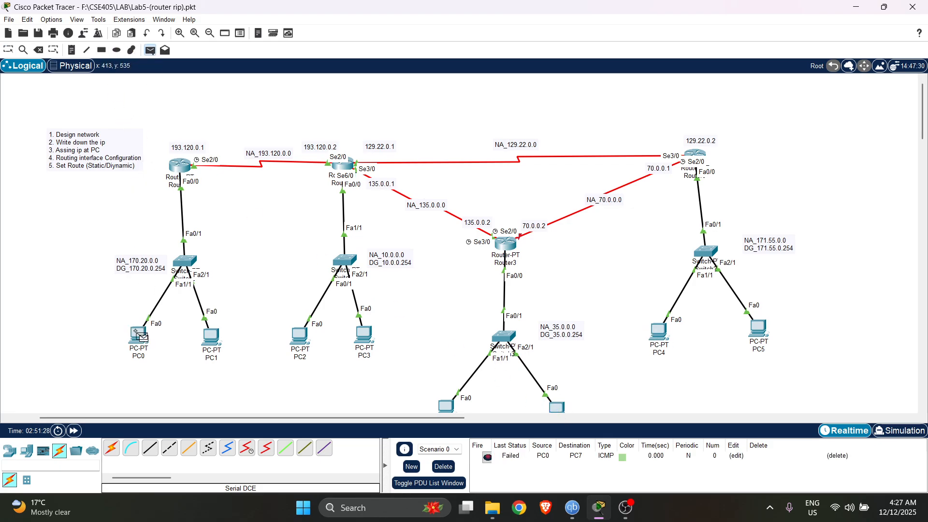
left_click(137, 335)
left_click(557, 406)
Send a simple PDU from PC3 to PC4 twice and delete the scenario to clear the PDU list
scroll(555, 448, "right", 3)
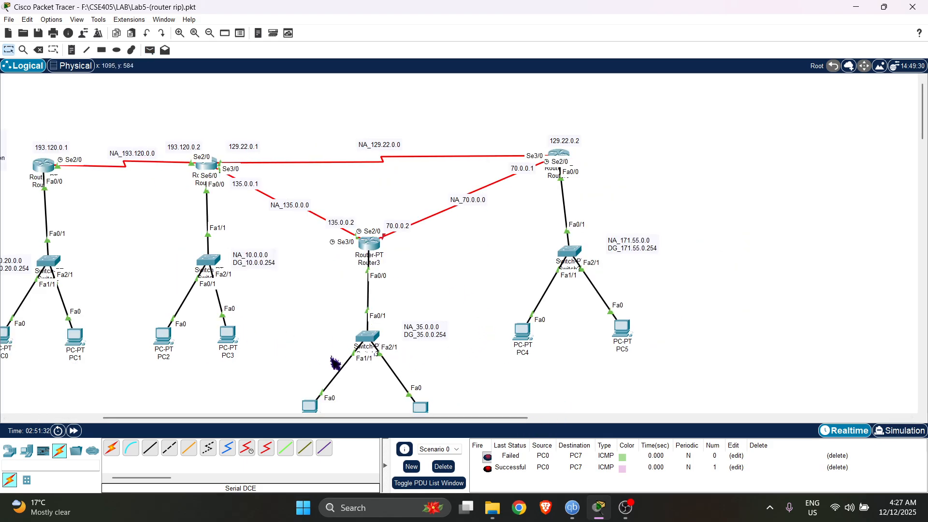
scroll(324, 418, "left", 3)
scroll(324, 251, "down", 3)
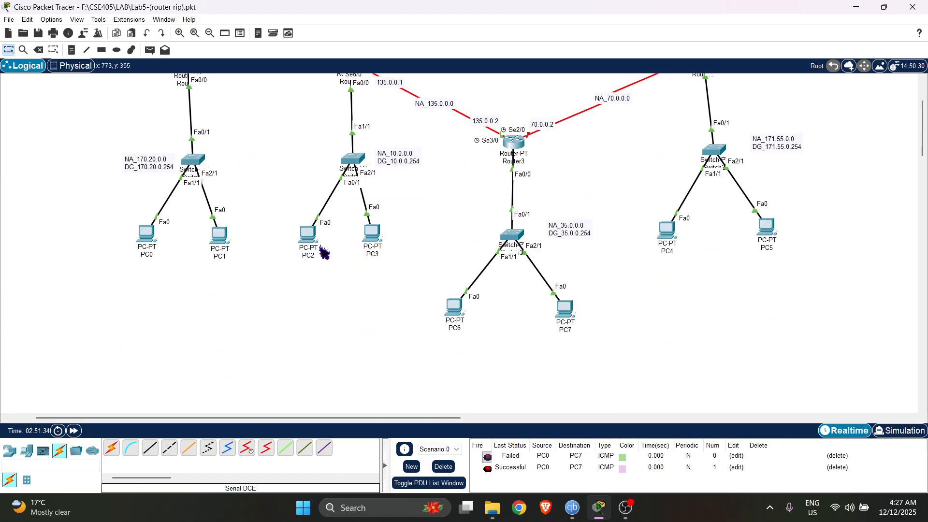
scroll(321, 253, "up", 1)
scroll(321, 249, "up", 1)
scroll(321, 251, "down", 1)
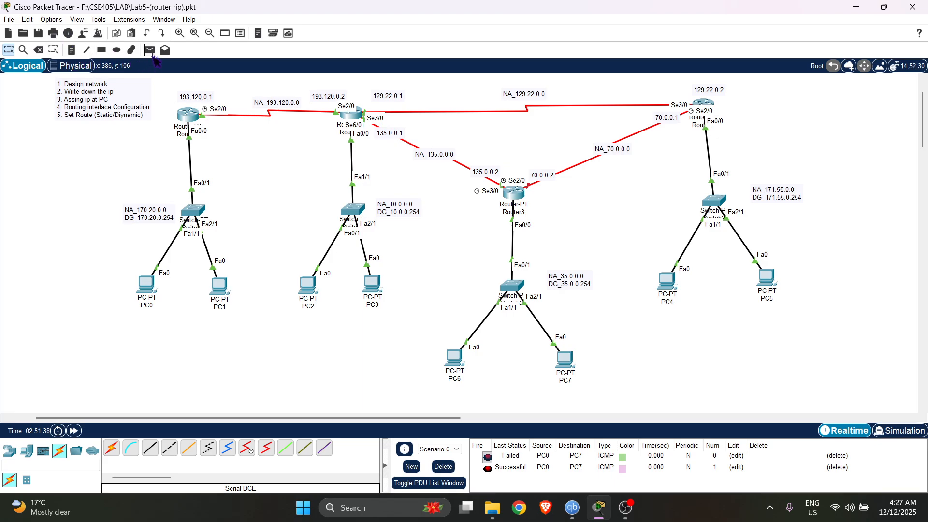
left_click(150, 49)
left_click(371, 284)
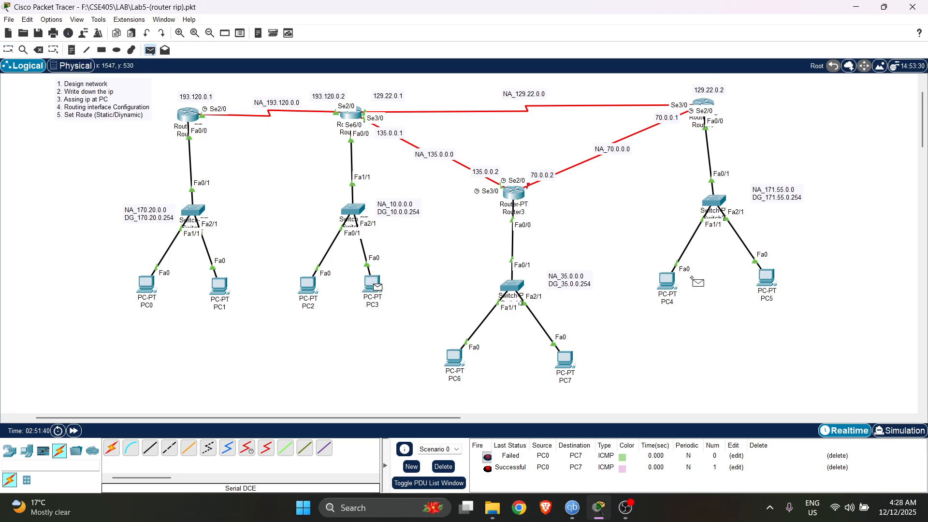
left_click(666, 281)
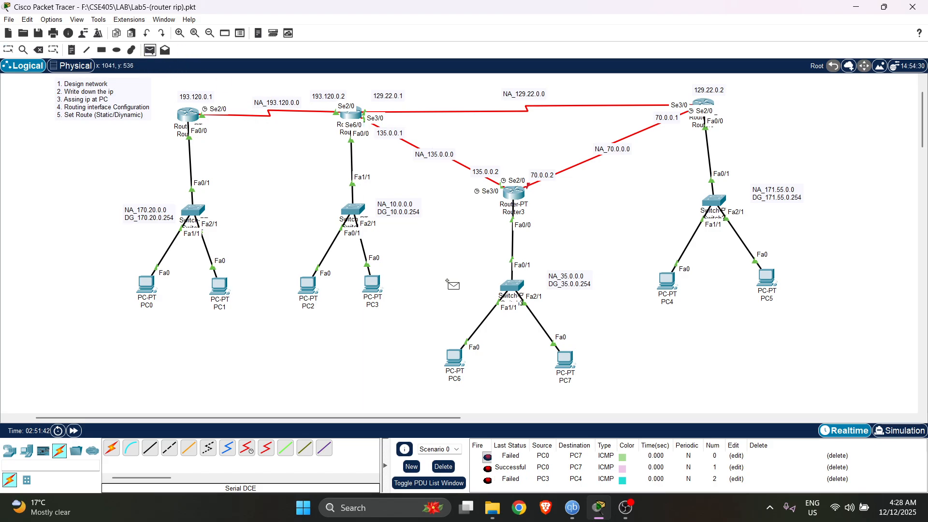
left_click(371, 284)
left_click(666, 282)
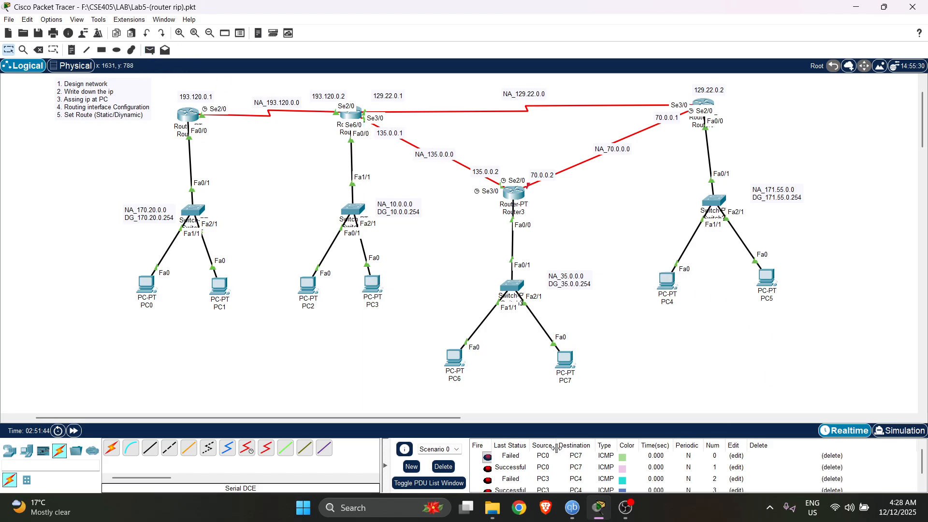
left_click(442, 466)
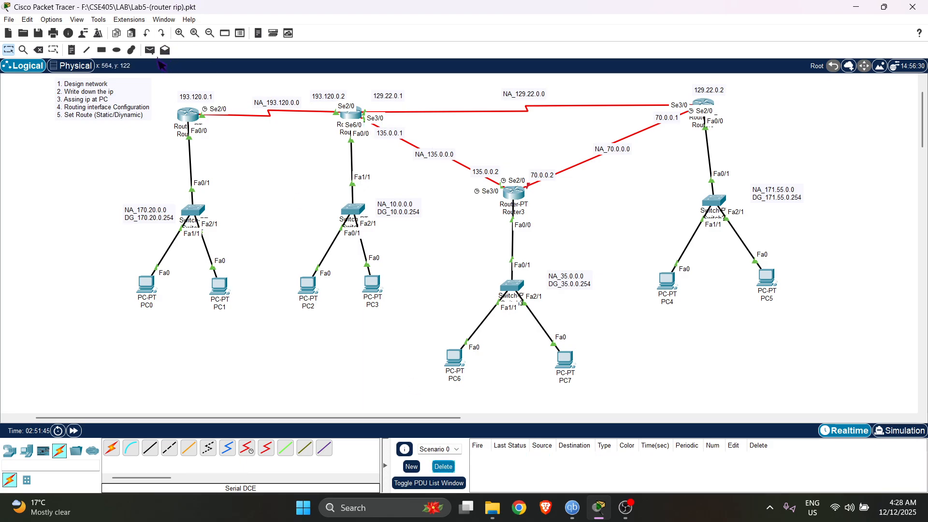
Test connectivity with a simple PDU from PC7 to PC4
left_click(149, 50)
left_click(565, 360)
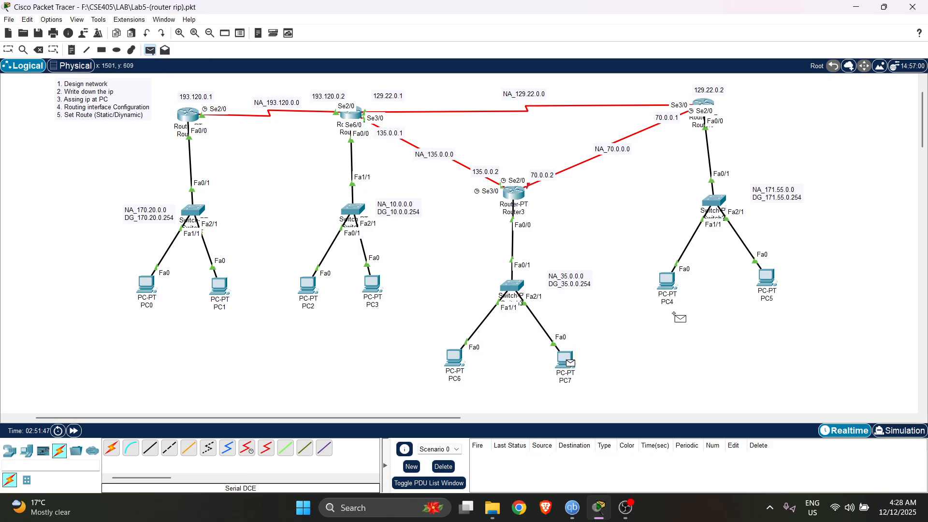
left_click(663, 280)
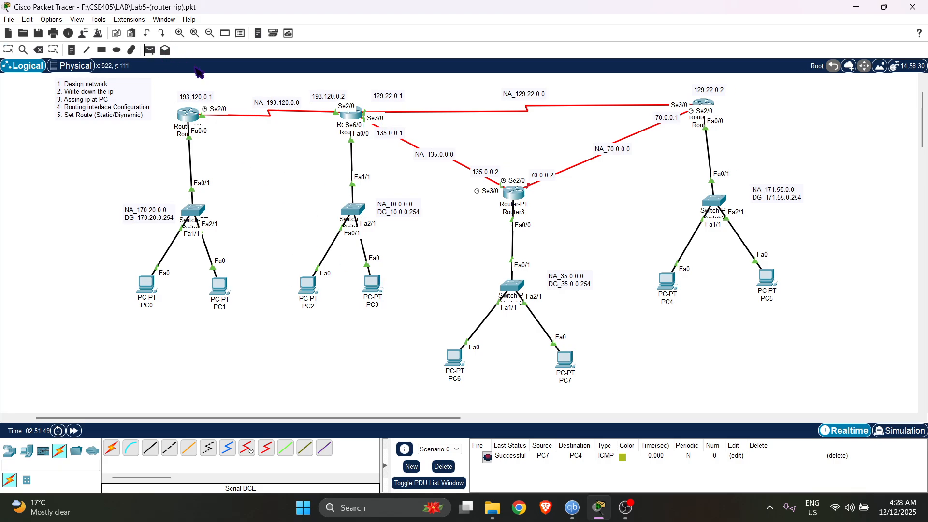
Send a simple PDU from PC6 to PC2 twice and delete the scenario to empty the PDU list
left_click(452, 366)
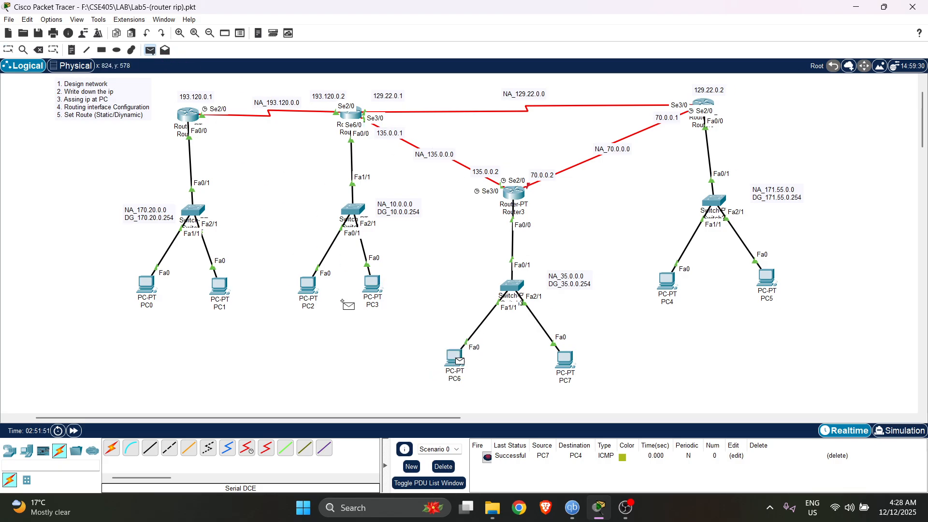
left_click(308, 285)
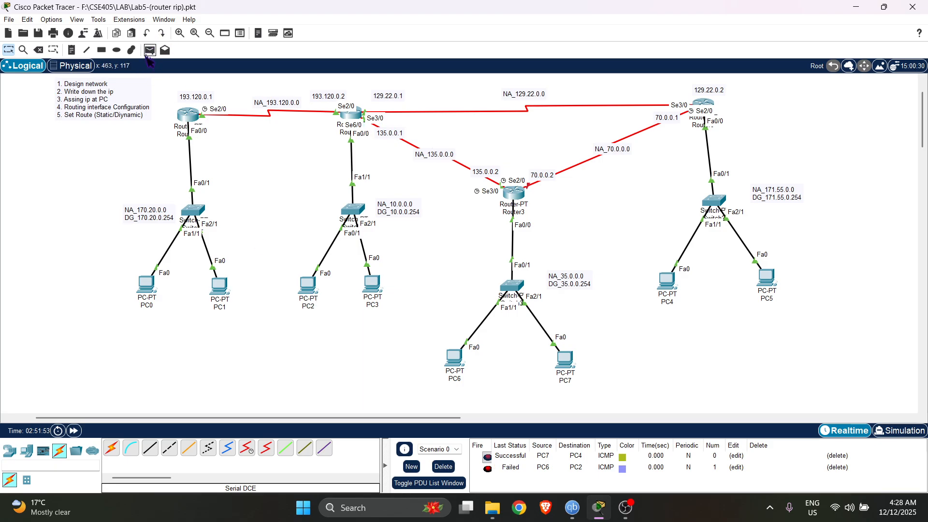
left_click(150, 50)
left_click(453, 359)
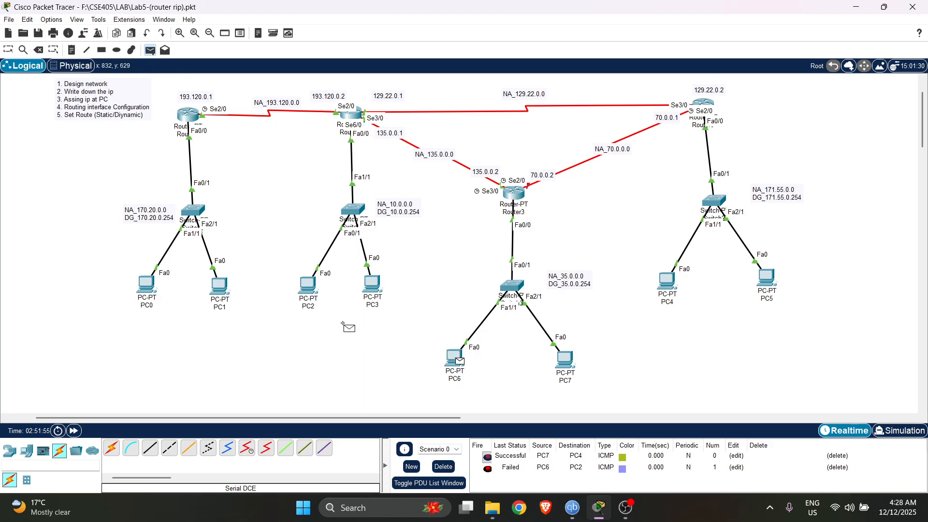
left_click(308, 285)
left_click(443, 466)
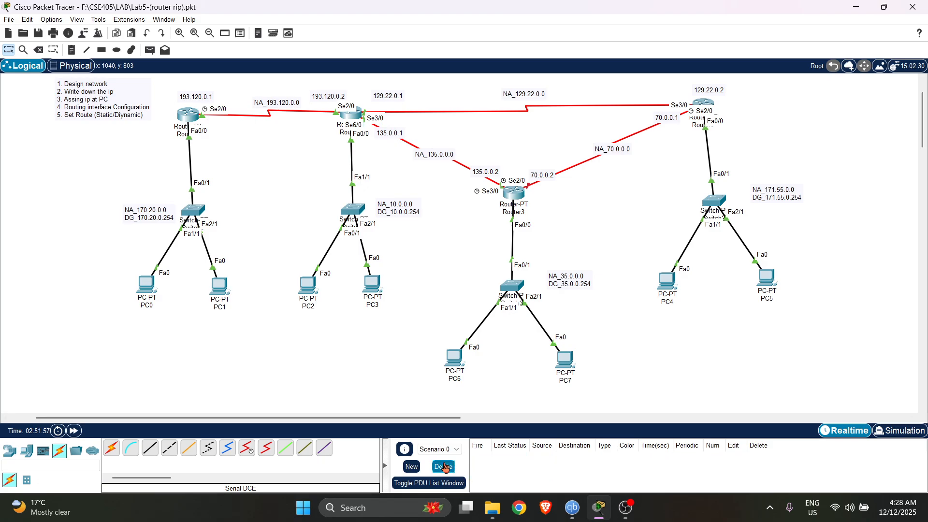
Switch to Simulation mode and create a simple PDU from PC0 to Router3
left_click(898, 431)
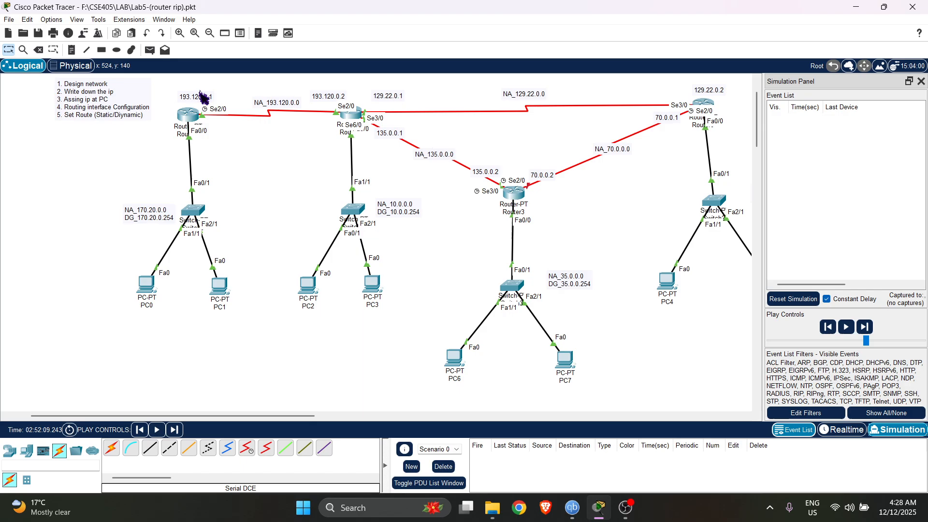
left_click(150, 50)
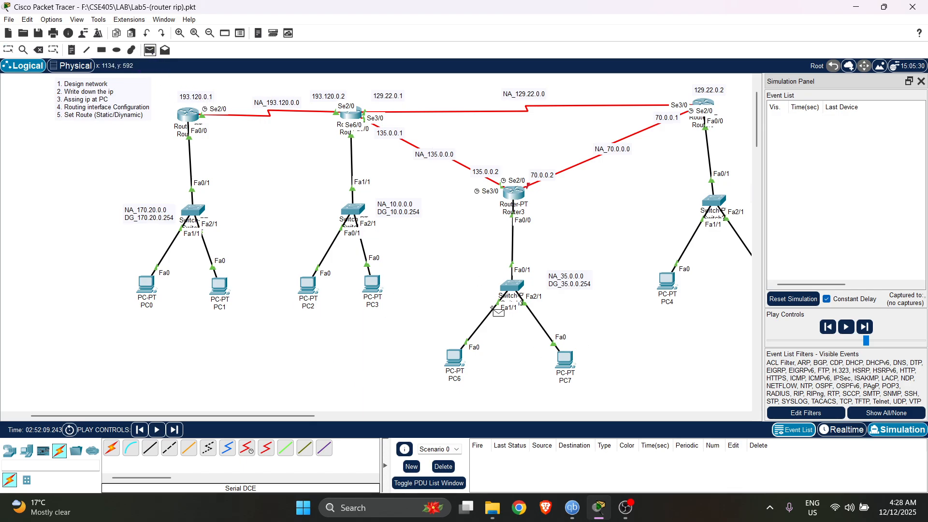
left_click(148, 289)
left_click(521, 192)
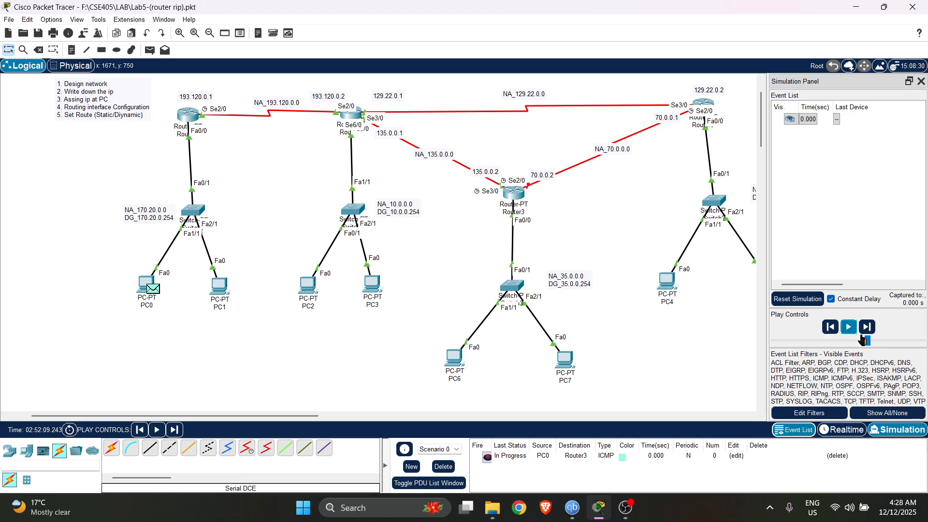
Play the PDU simulation at a higher speed, close the simulation panel and return to Realtime mode
left_click(848, 326)
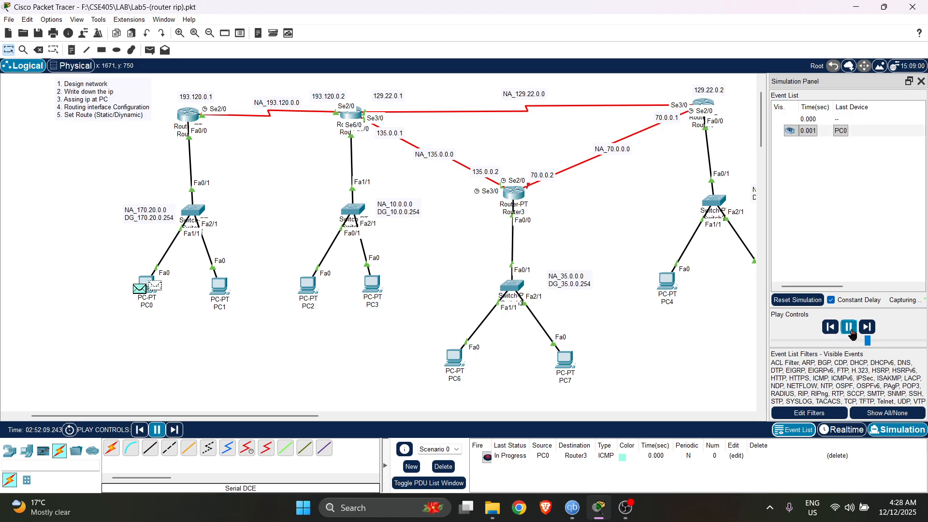
left_click(877, 341)
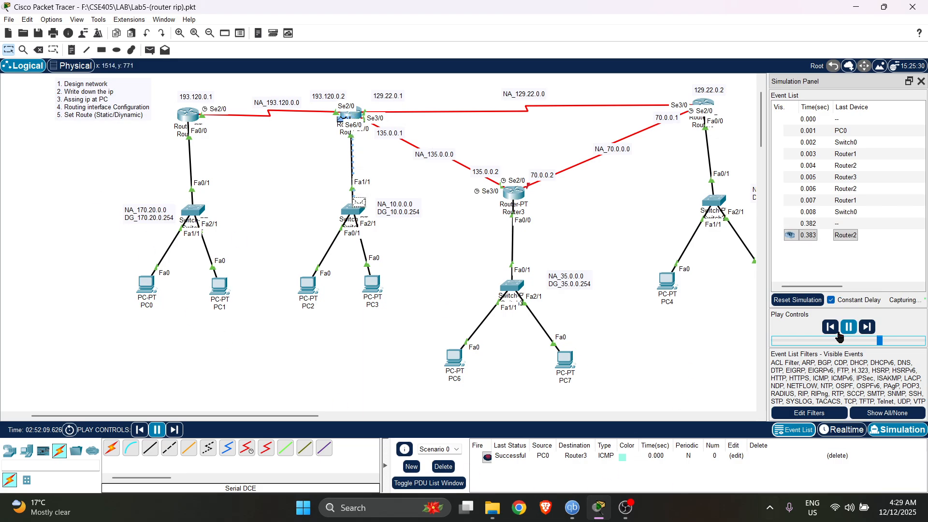
left_click(921, 81)
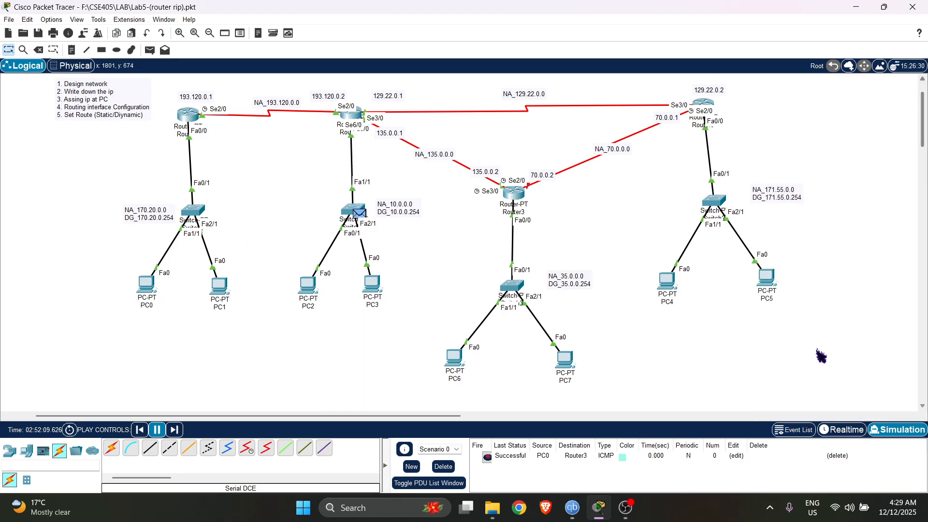
left_click(828, 430)
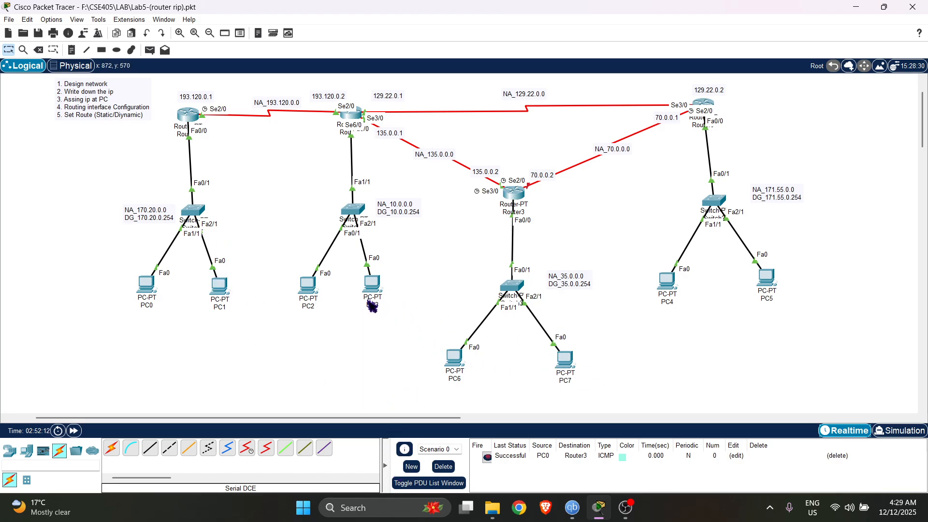
Check PC4's IP configuration and close it
left_click(667, 279)
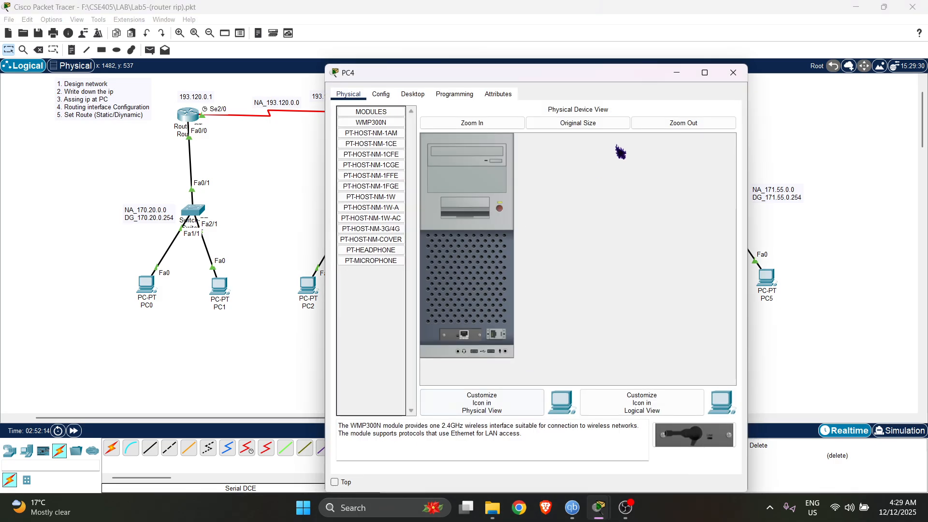
left_click(420, 96)
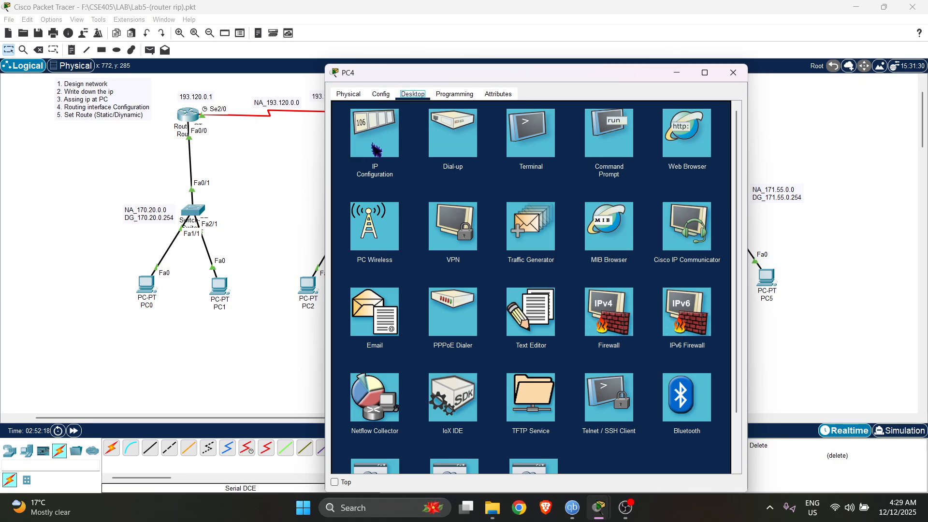
left_click(375, 147)
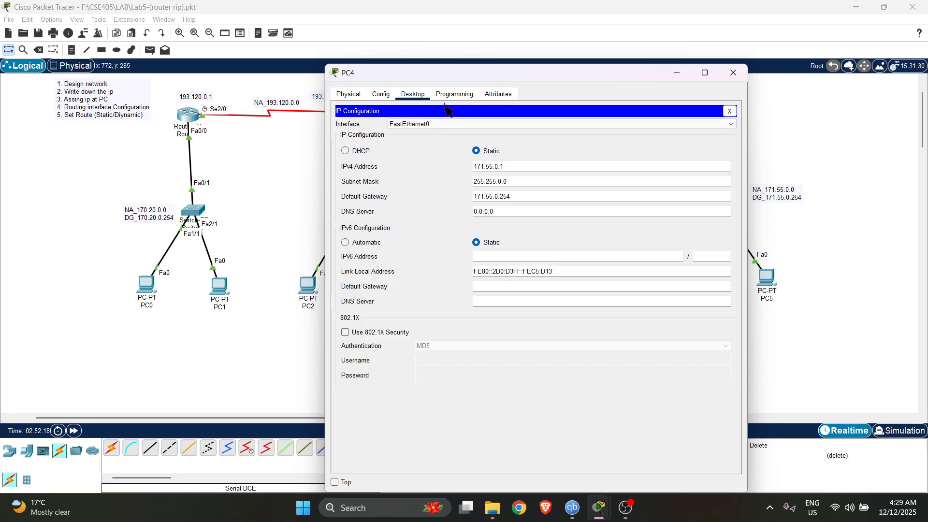
left_click(729, 110)
Run "ping 35.0.0.1" from PC4's command prompt, with its window moved clear of the network labels, and close the window
left_click(602, 154)
left_click_drag(549, 77, 658, 434)
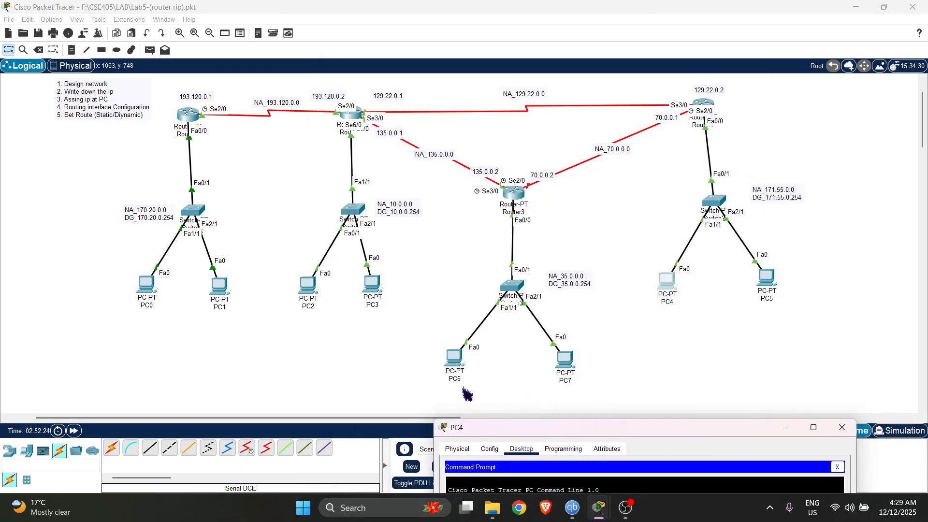
left_click_drag(514, 432, 164, 52)
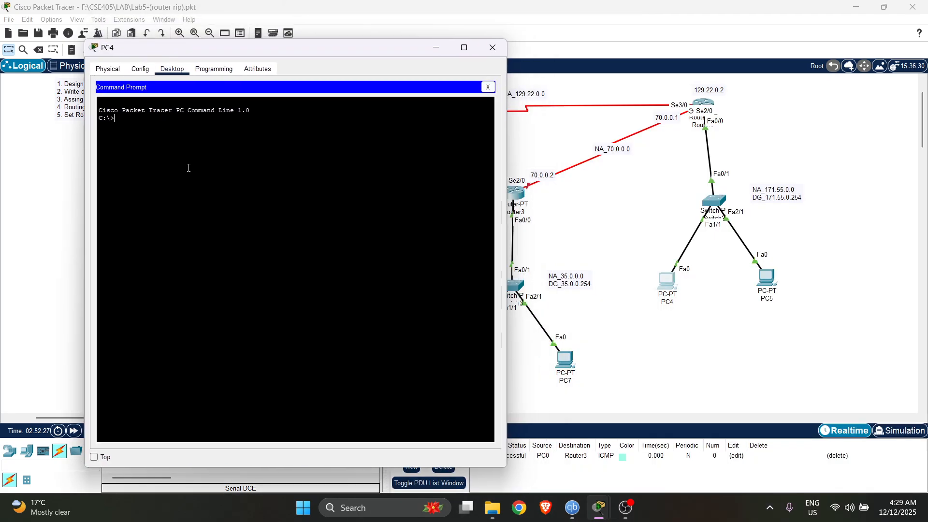
type("ing 3")
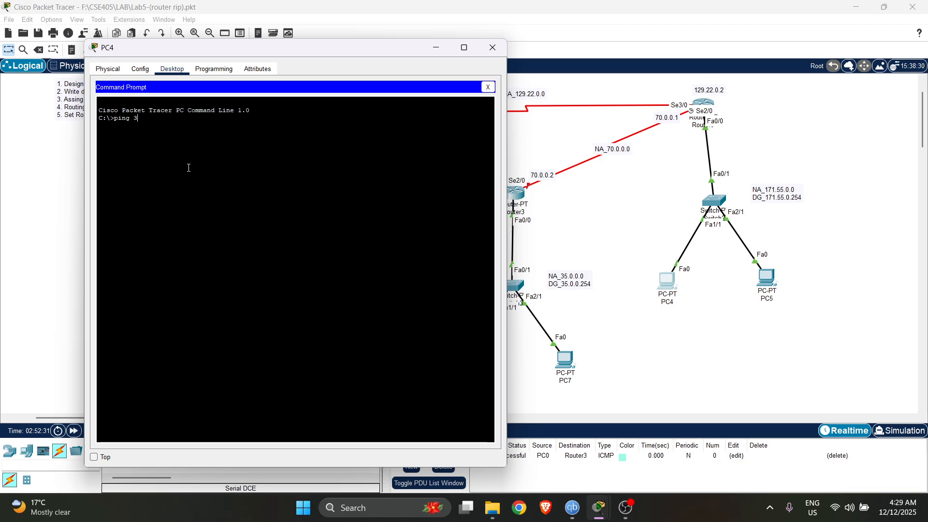
type("5.0.0.1")
key("Return")
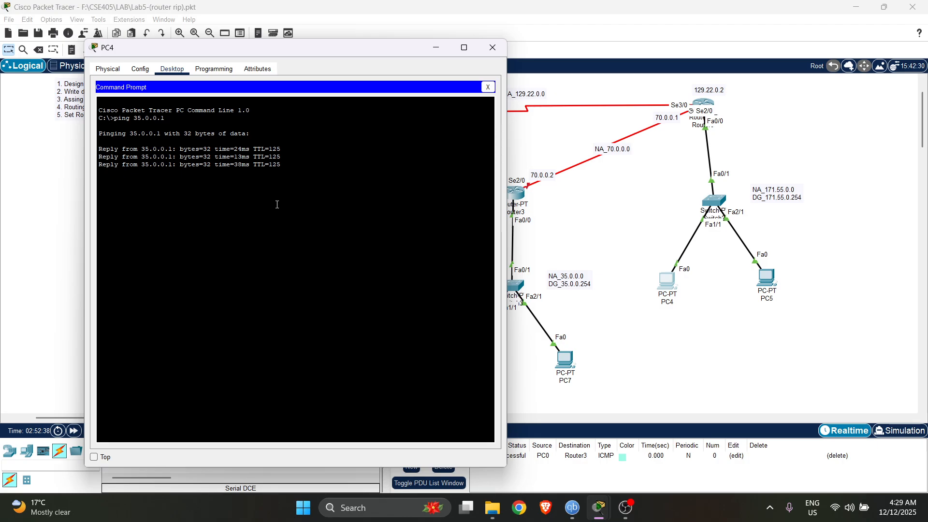
left_click_drag(272, 195, 318, 201)
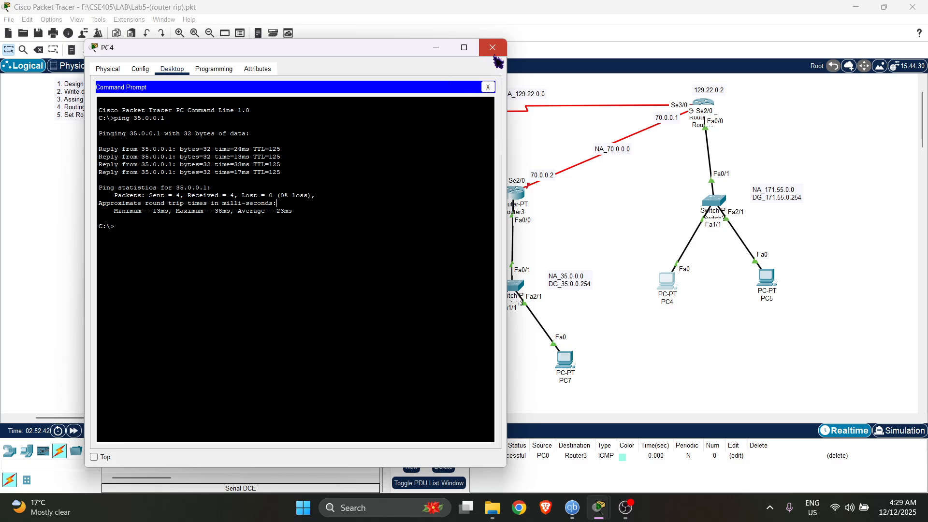
left_click(492, 47)
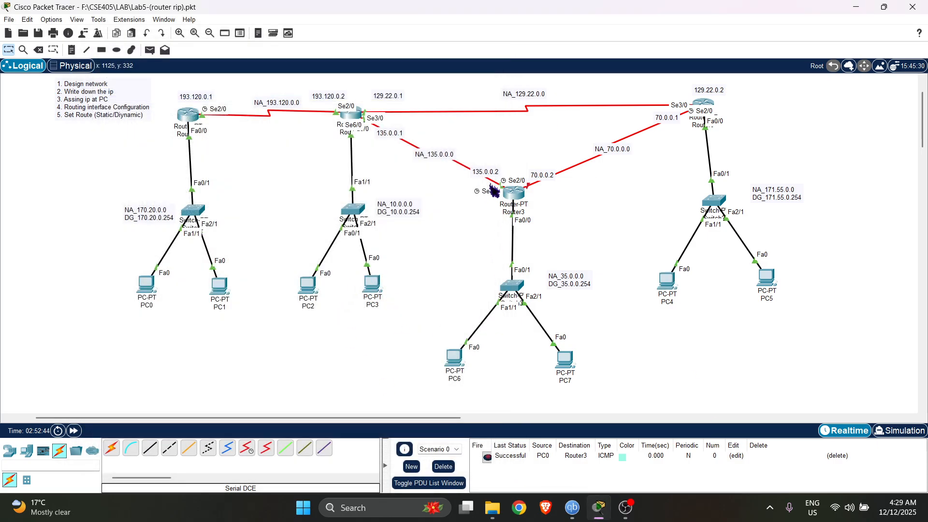
Open Router3's command line and exit global configuration mode
left_click(521, 205)
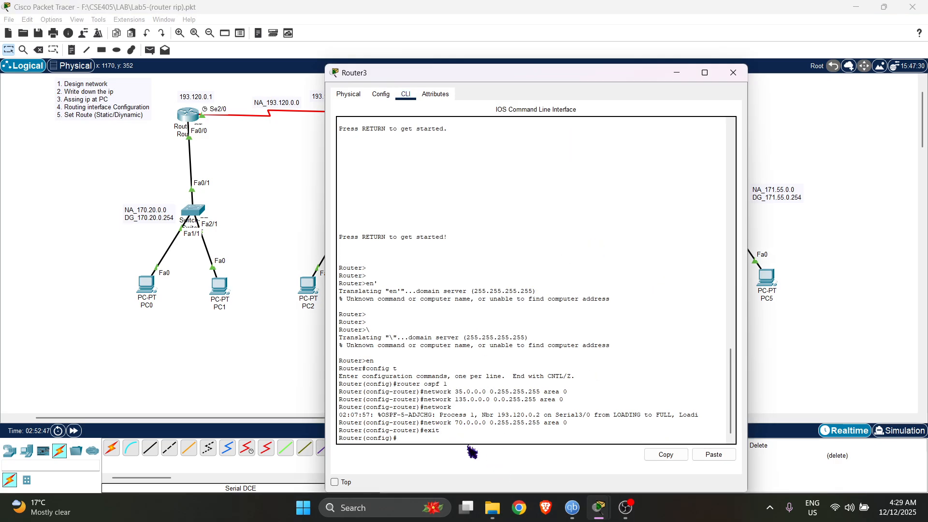
type("exit")
key("Return")
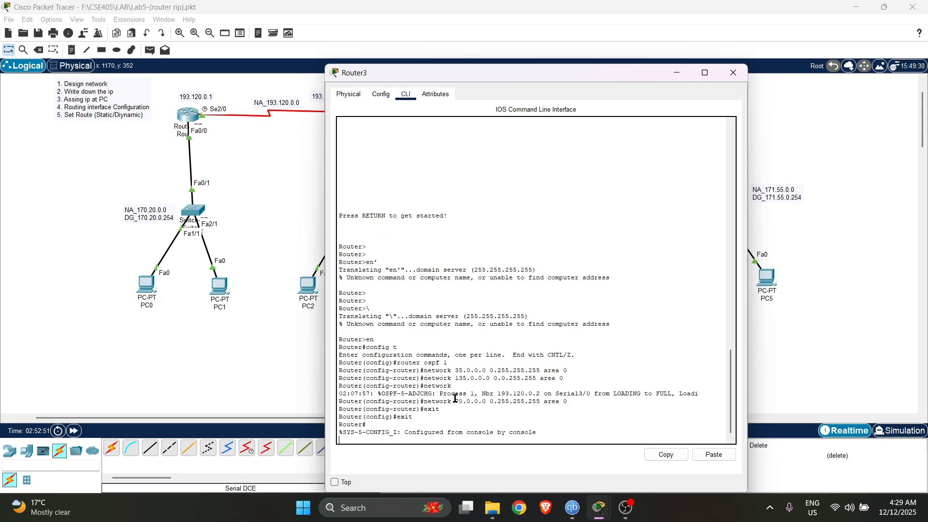
Run "show ip route ospf" at Router3's privileged prompt and examine the OSPF routes it has learned
key("Return")
key("Return")
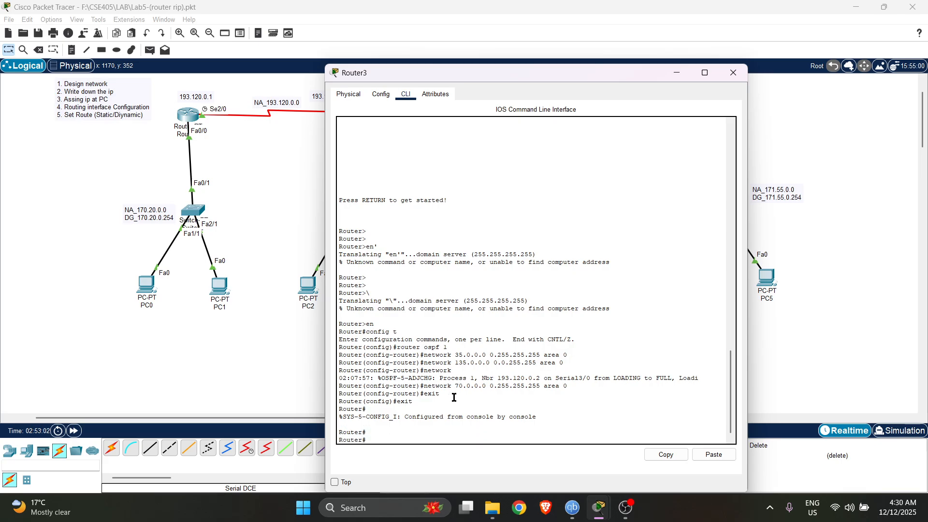
type("show ip route ospf")
key("Return")
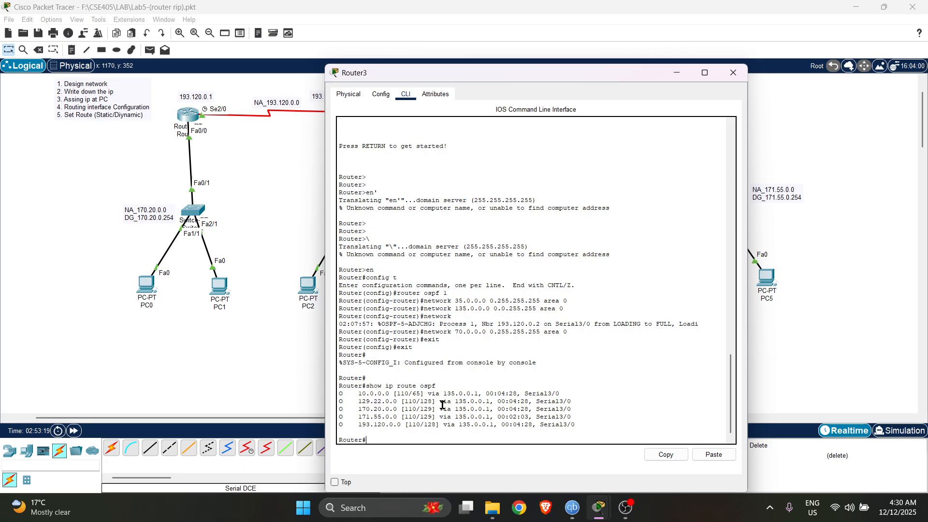
left_click_drag(344, 402, 428, 392)
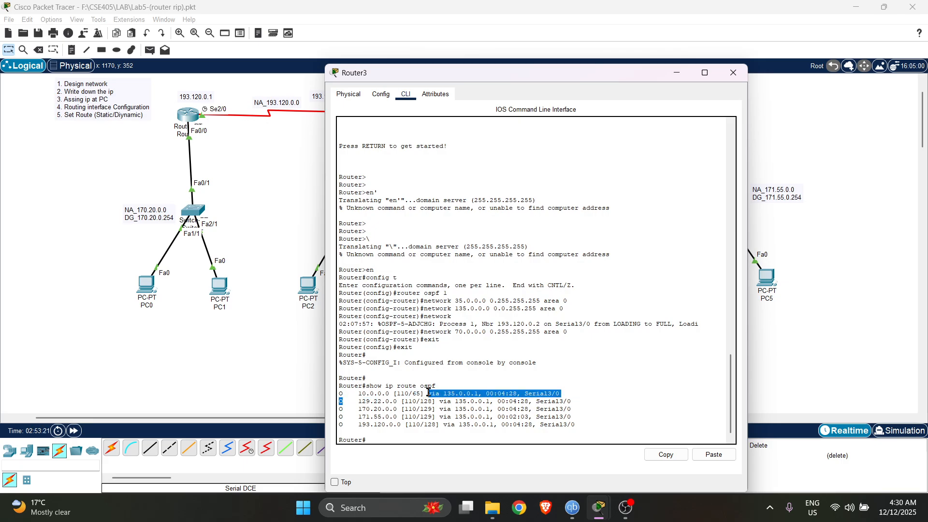
left_click(424, 400)
left_click_drag(363, 393, 479, 429)
left_click(468, 432)
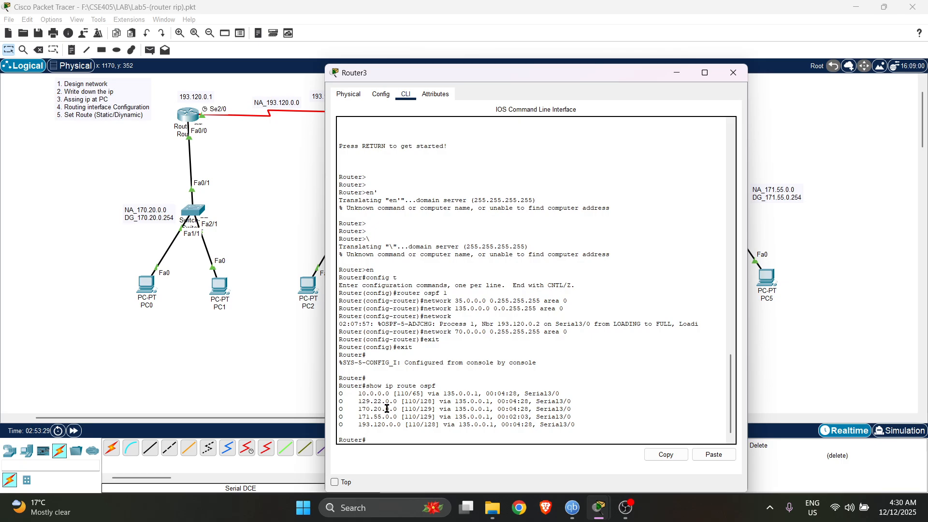
Try to list Router3's OSPF neighbours with the command "show ip ospf neighbour"
key("Up")
key("BackSpace")
key("BackSpace")
key("BackSpace")
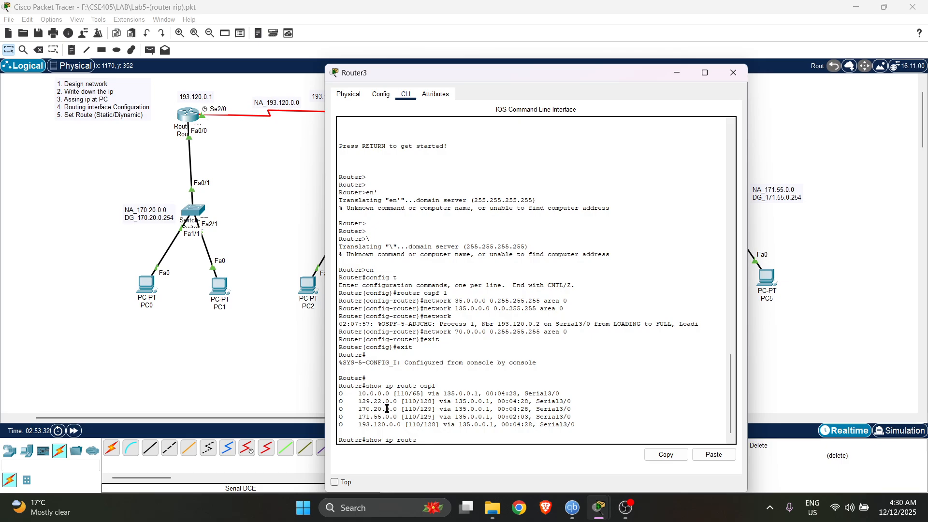
key("BackSpace")
key("BackSpace")
key("BackSpace")
type("ospf ne")
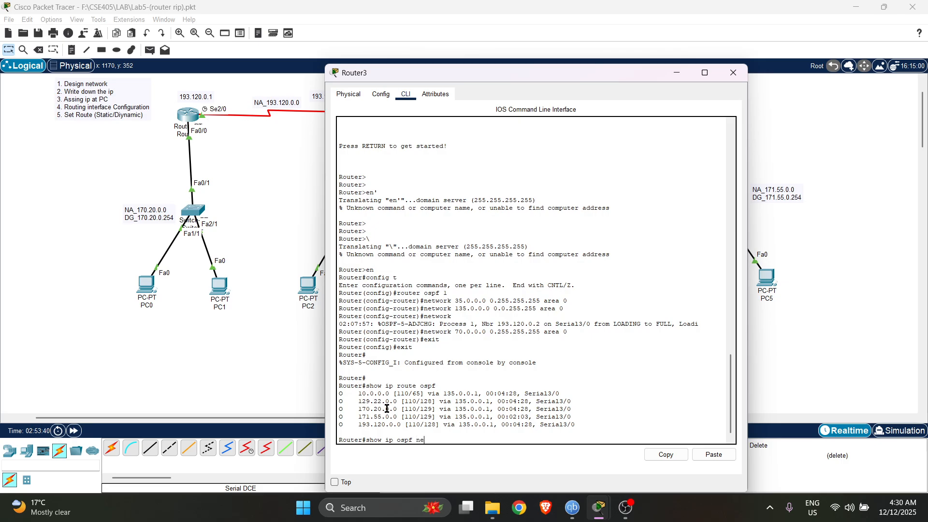
type("ighbour")
key("Return")
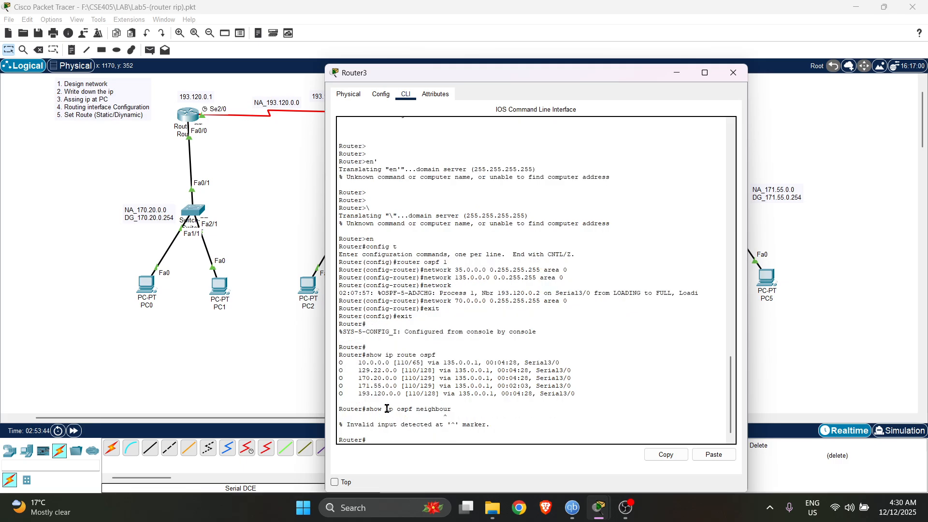
Run "show ip ospf neighbor" on Router3, examine the neighbor entry and close the router's window
key("Up")
key("BackSpace")
key("BackSpace")
type("r")
key("Return")
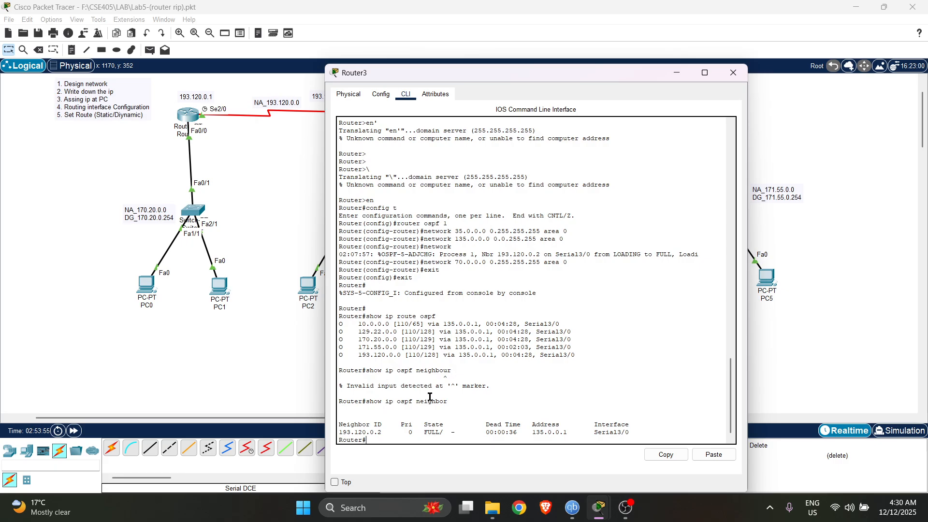
left_click_drag(351, 431, 619, 440)
left_click(619, 439)
left_click(733, 73)
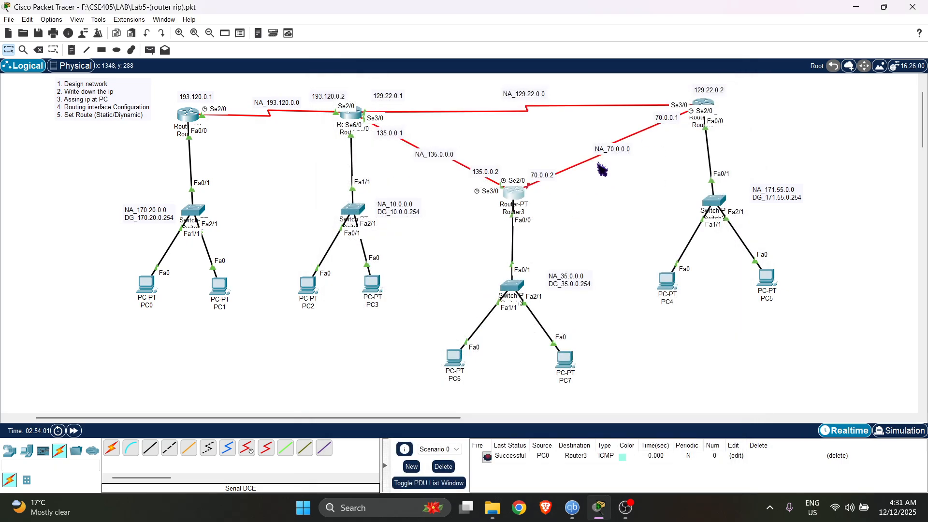
scroll(286, 381, "up", 2)
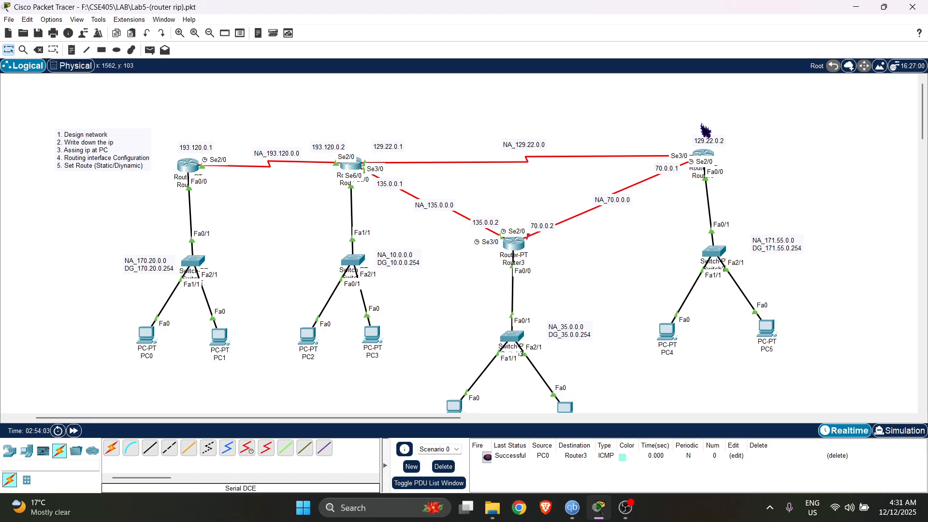
scroll(735, 238, "down", 2)
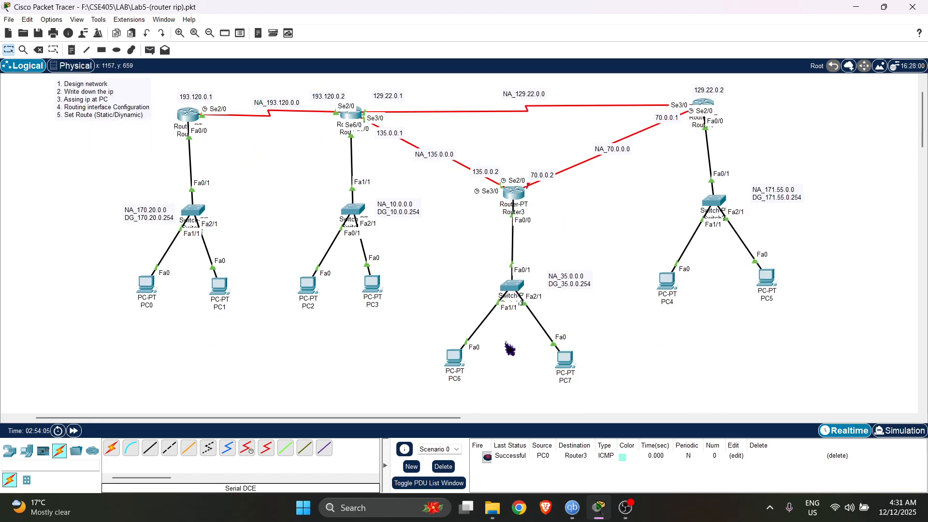
scroll(373, 244, "up", 2)
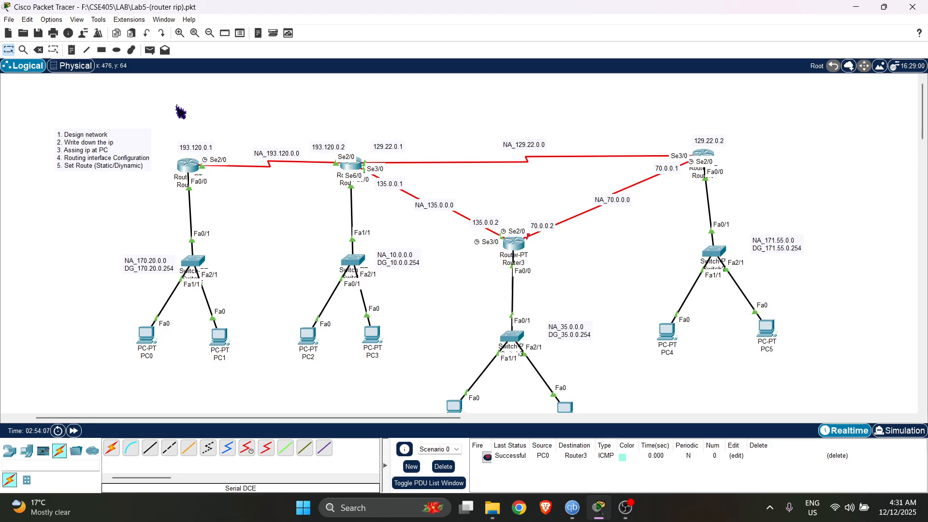
left_click_drag(168, 116, 233, 125)
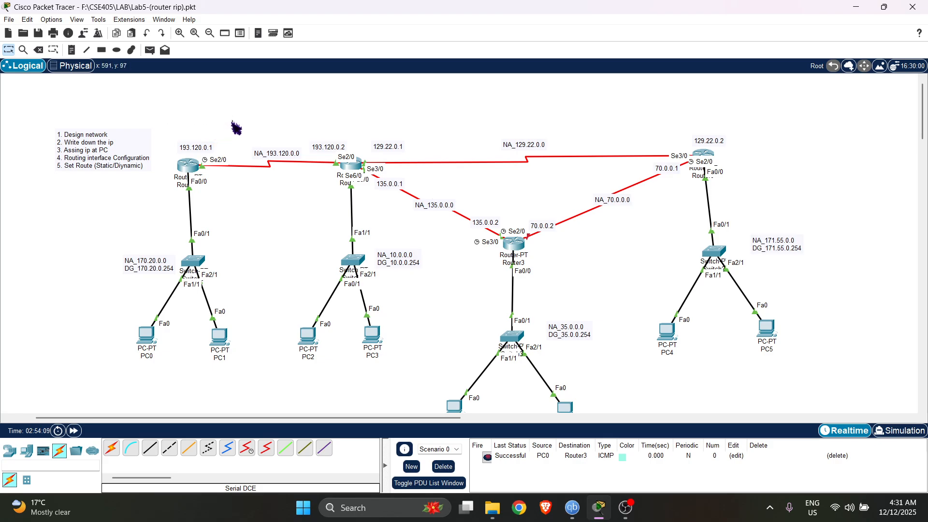